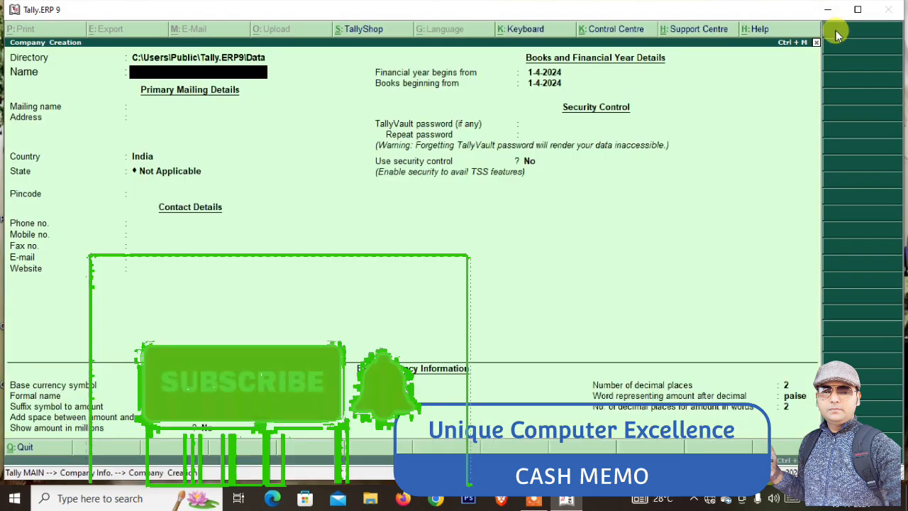
Name the new company Sharafia INFOTECH, with the same mailing name
text(Shara)
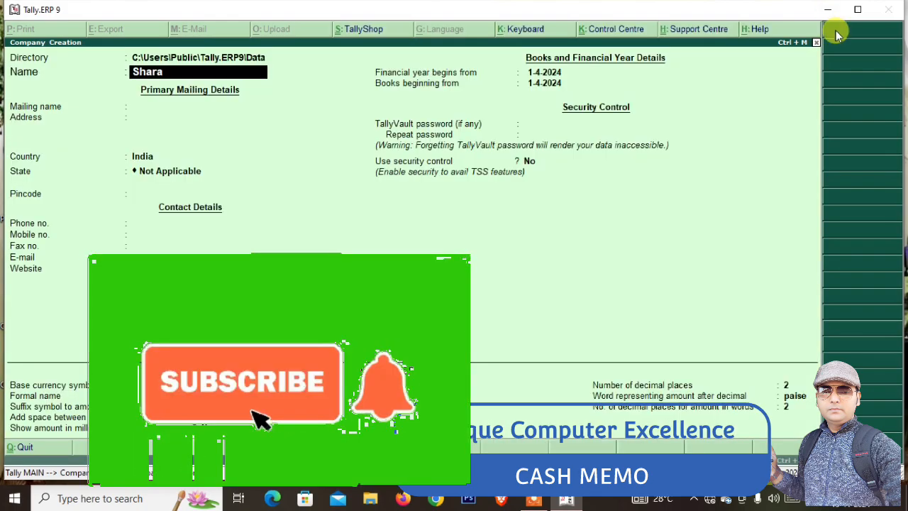
key(BackSpace)
key(BackSpace)
key(BackSpace)
key(BackSpace)
text(harafia)
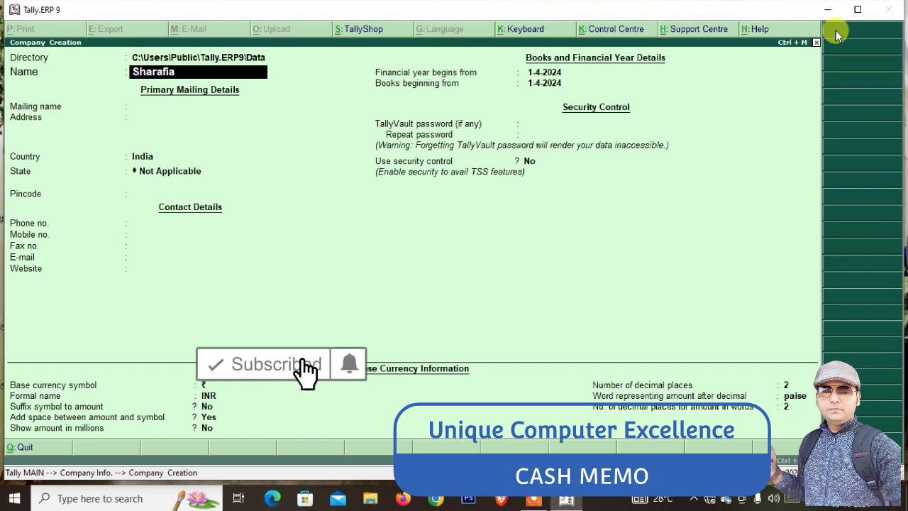
text( INFOTECH)
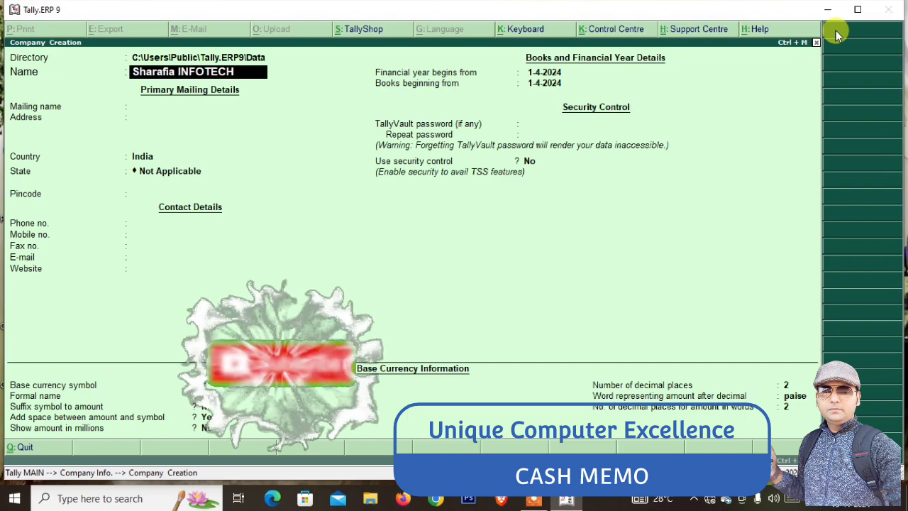
key(Return)
key(Return)
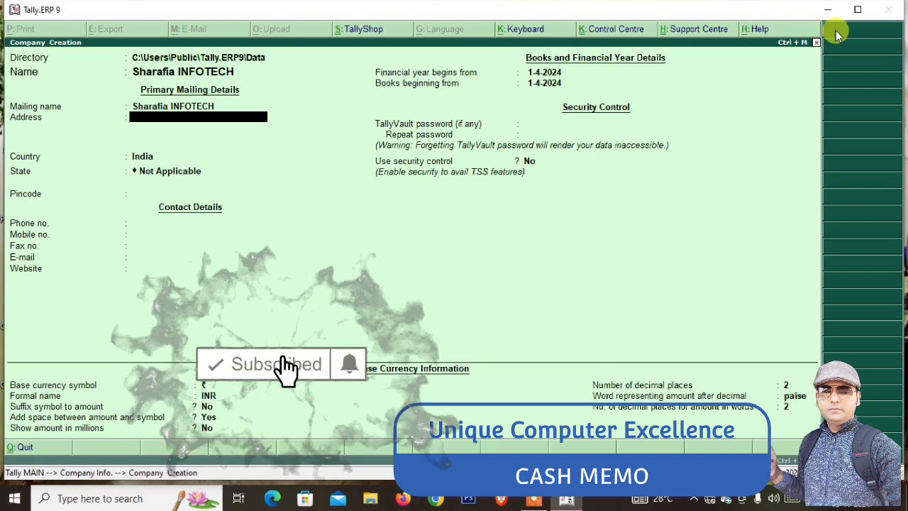
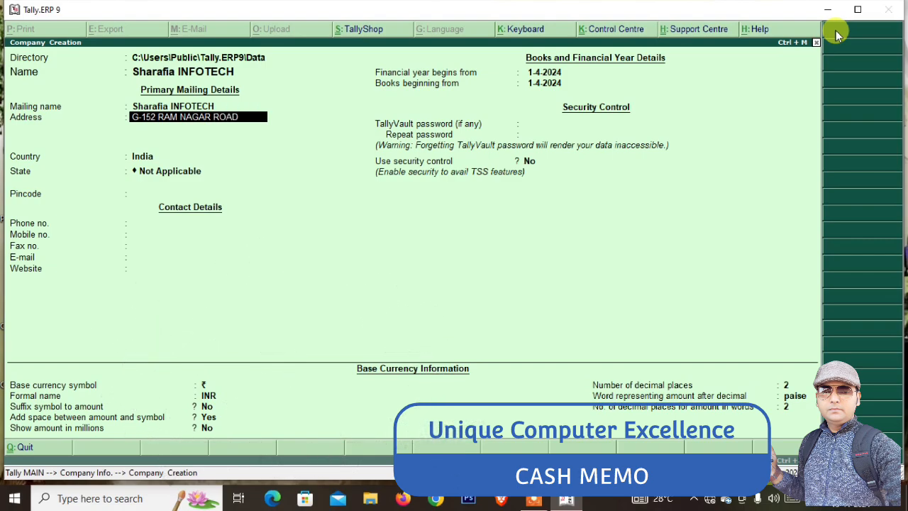
Enter the first two street address lines of the company's address
key(Return)
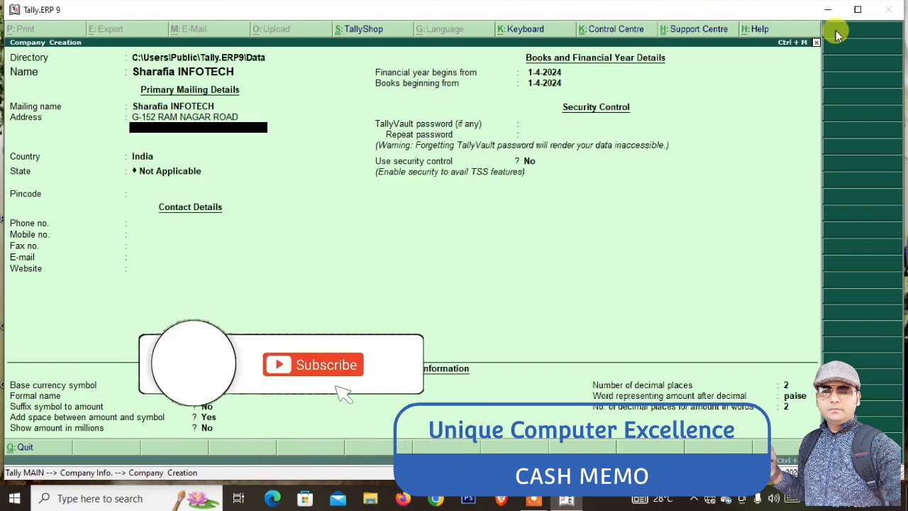
text(LAND)
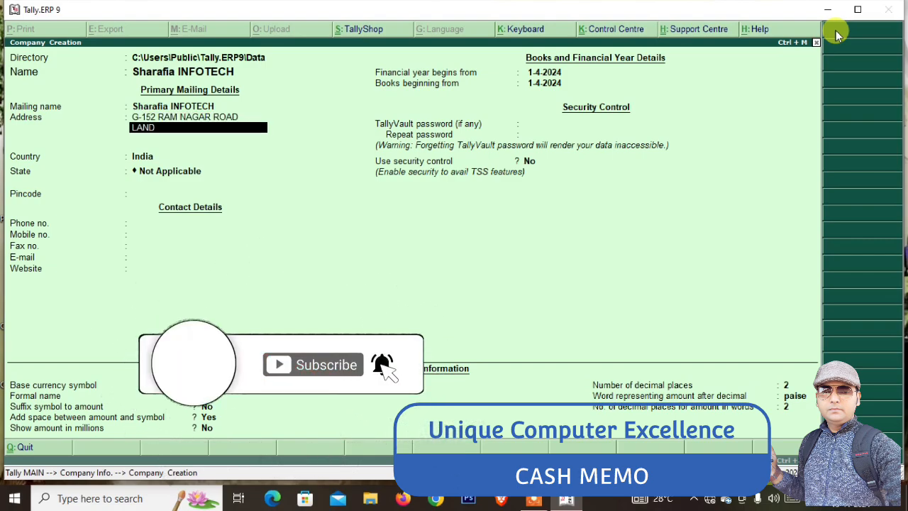
text(: MARK)
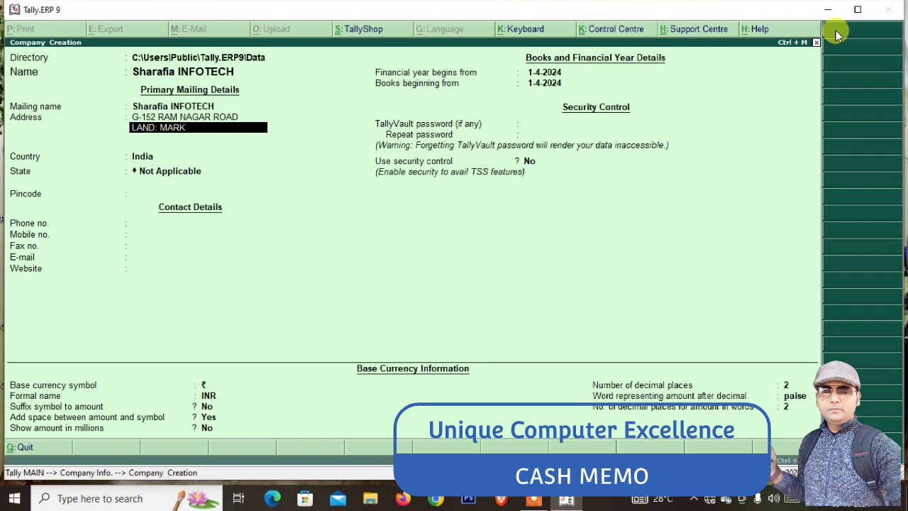
text( BATTI)
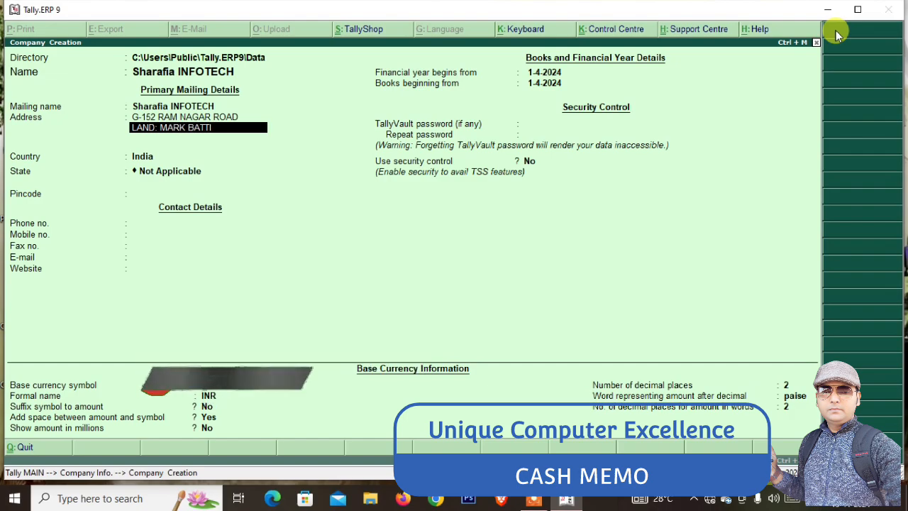
key(BackSpace)
key(BackSpace)
key(BackSpace)
key(BackSpace)
key(BackSpace)
key(BackSpace)
key(BackSpace)
key(BackSpace)
key(BackSpace)
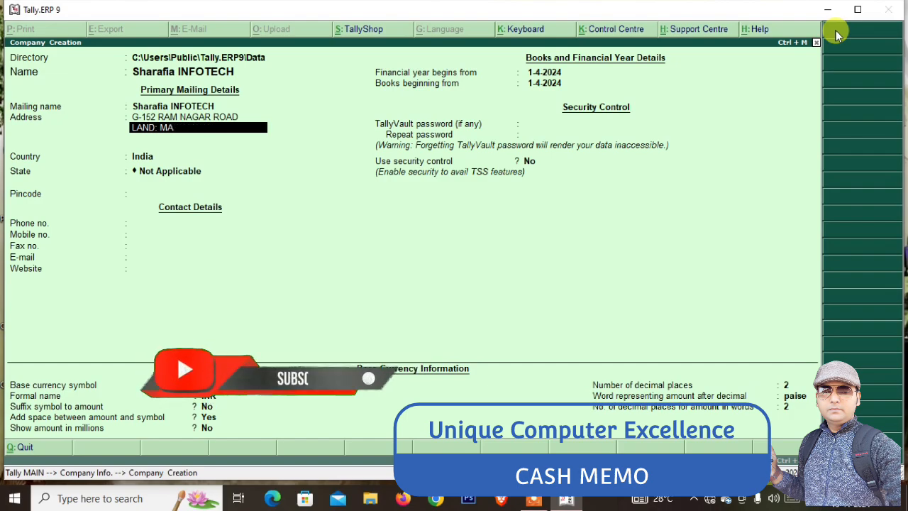
key(BackSpace)
key(BackSpace)
key(BackSpace)
key(BackSpace)
key(BackSpace)
key(BackSpace)
key(BackSpace)
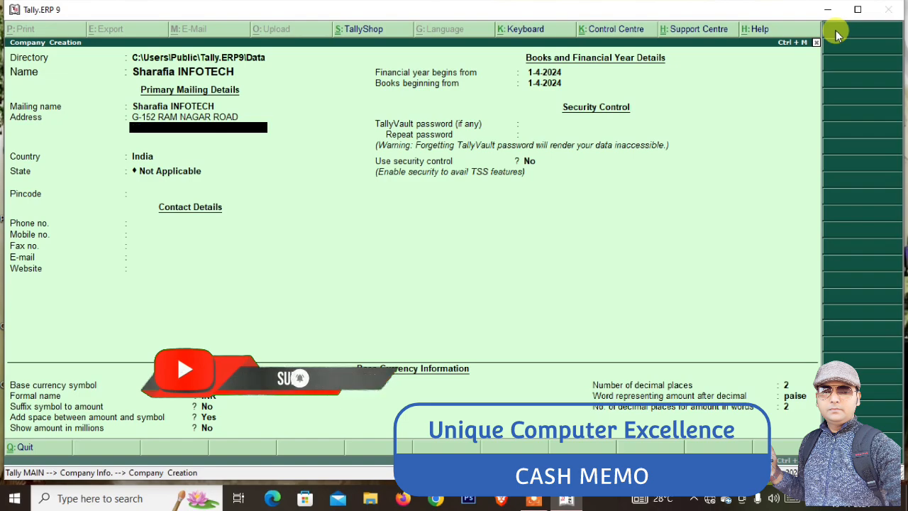
text(GARDEN REACH ROAD)
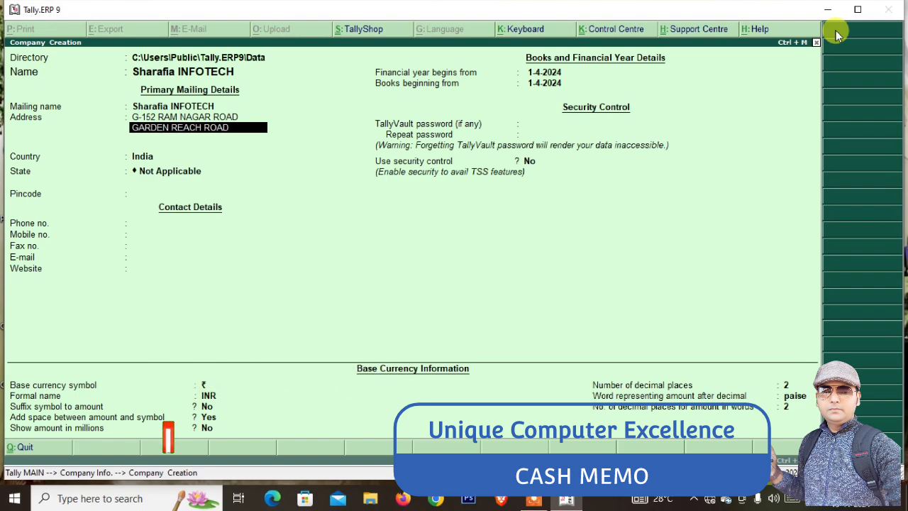
key(Return)
Finish the address with Kolkata, country India, state West Bengal and the pincode
text(KOLKARTA)
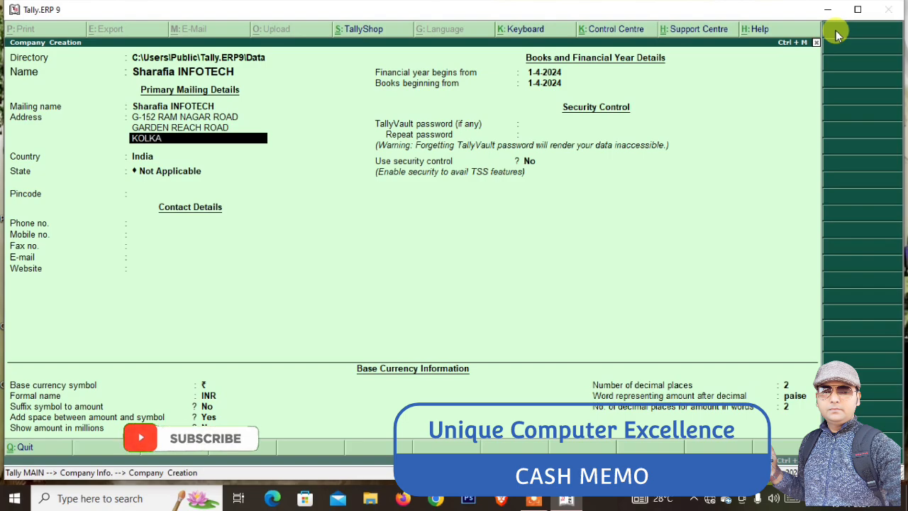
key(BackSpace)
key(BackSpace)
key(BackSpace)
text(TA)
key(Return)
key(Return)
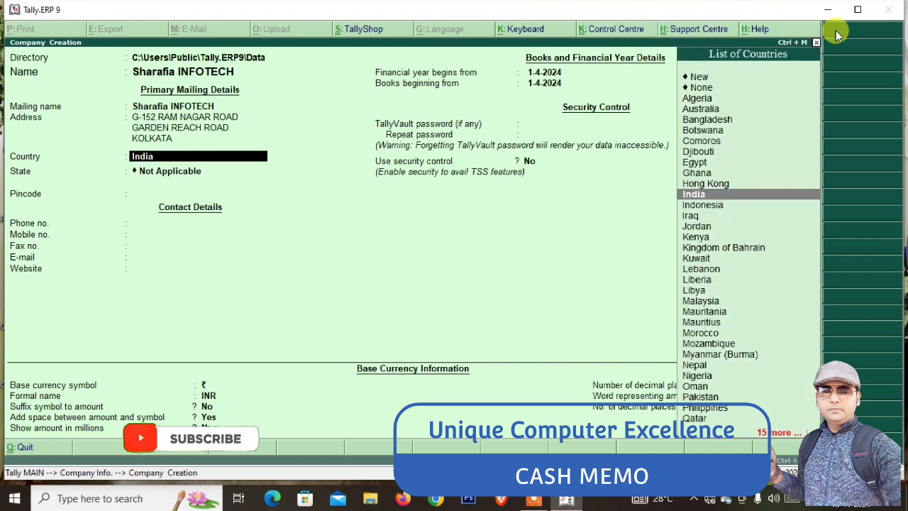
key(Return)
text(W)
key(Return)
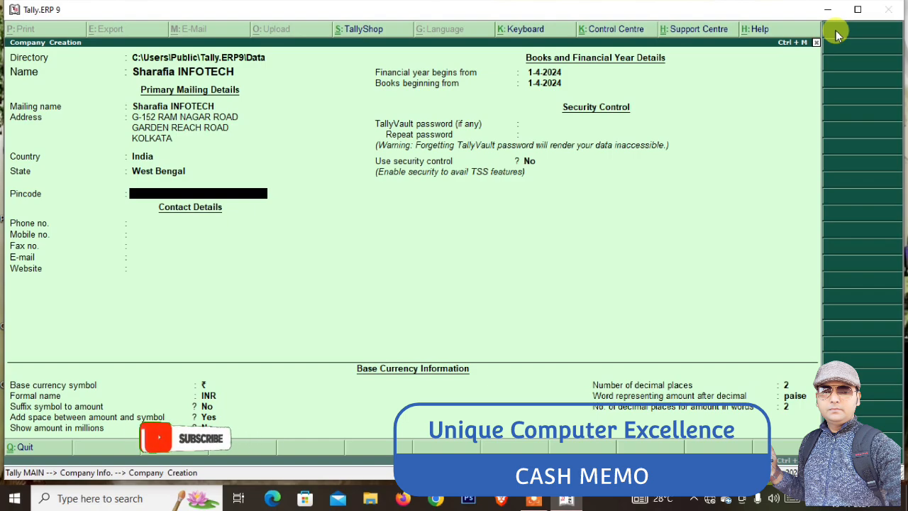
text(700024)
key(Return)
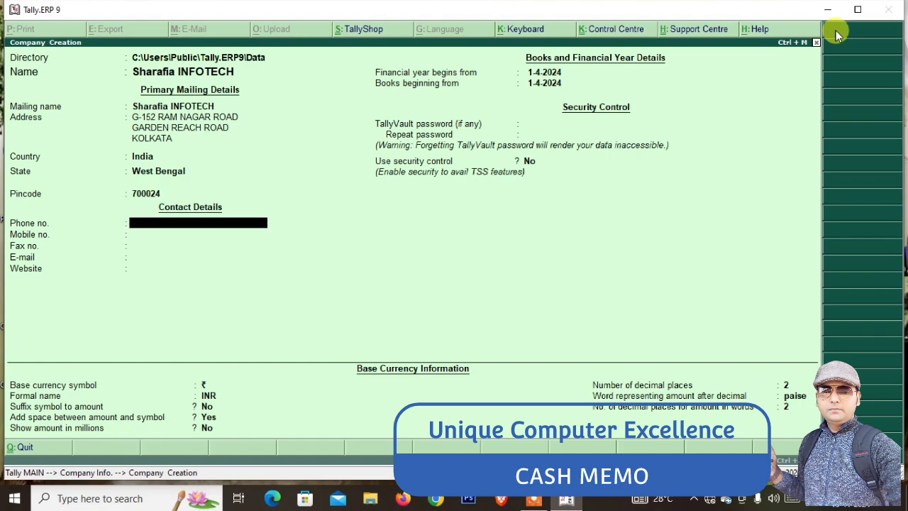
key(Return)
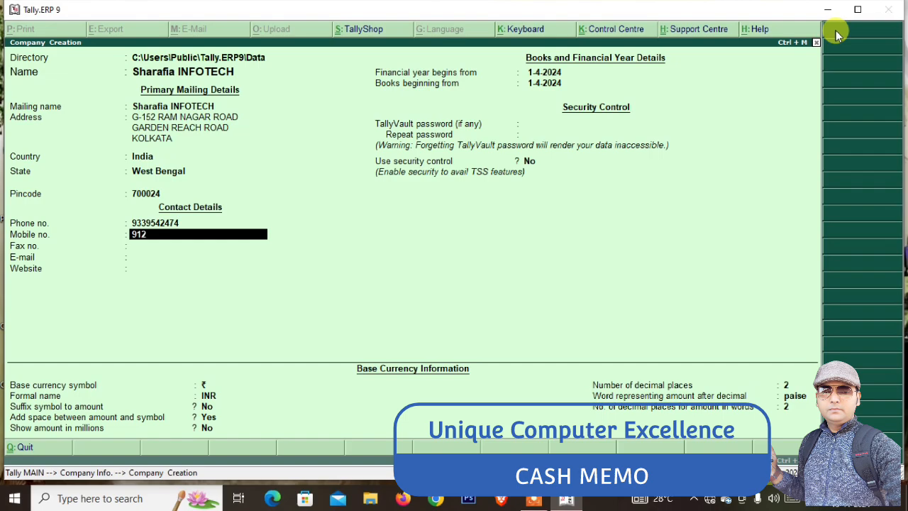
key(Return)
key(Return)
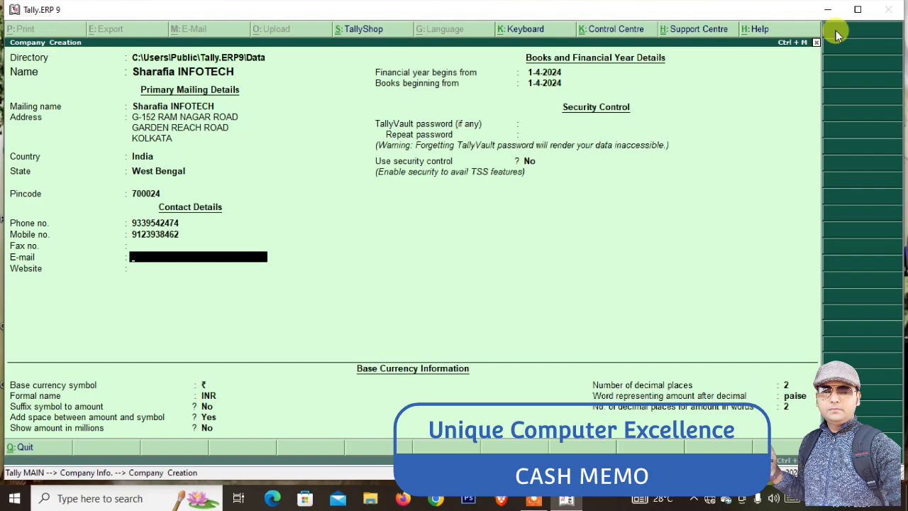
key(Return)
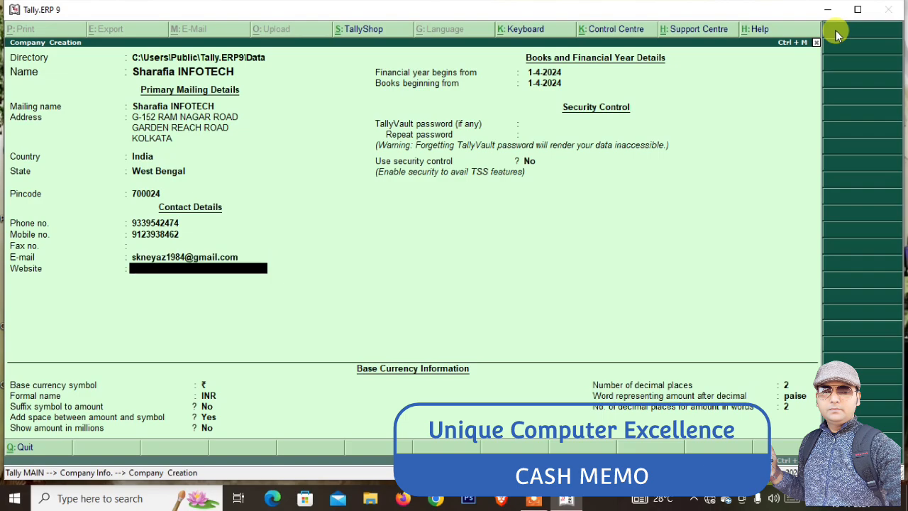
text(www.uni786.com)
key(Return)
key(Return)
key(Return)
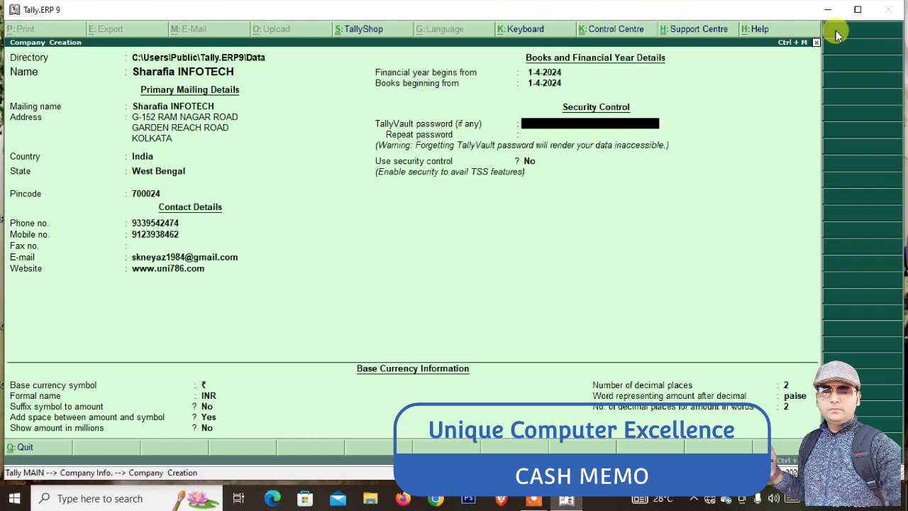
key(Return)
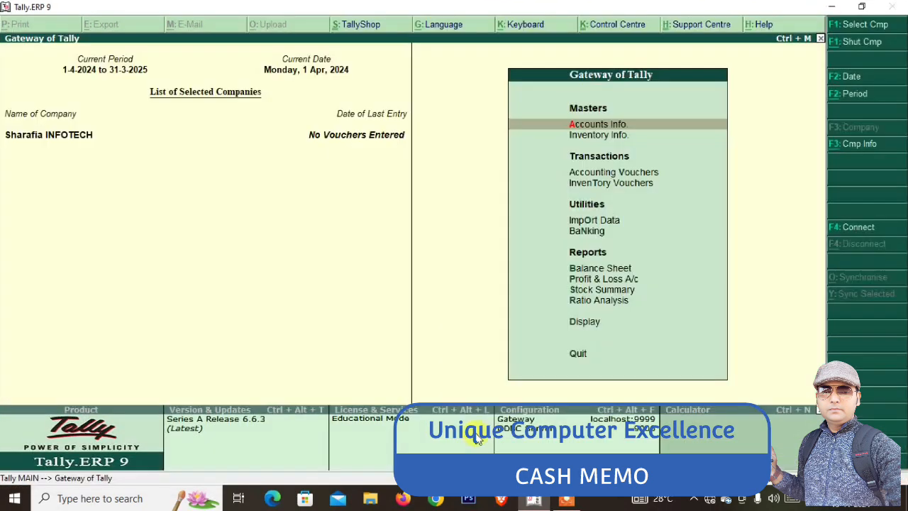
Enable GST under Statutory & Taxation features and accept the West Bengal GST details
key(F11)
key(Down)
key(Down)
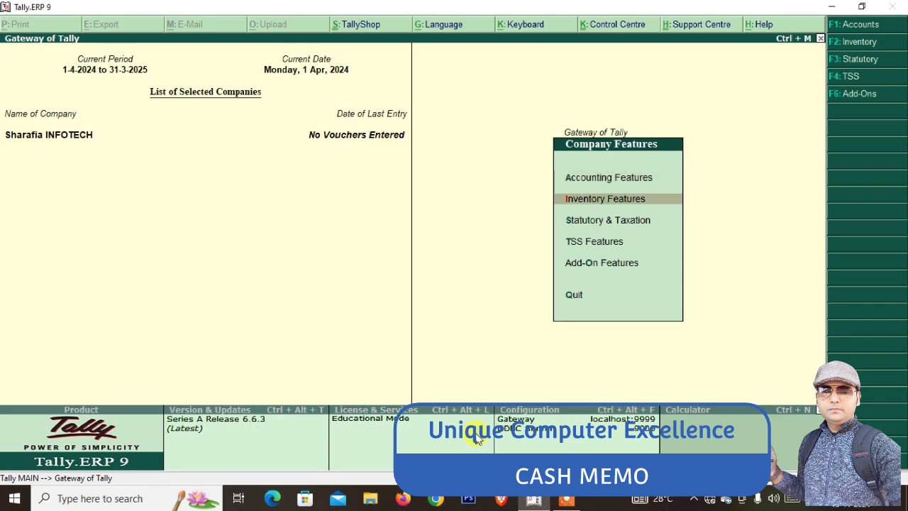
key(Return)
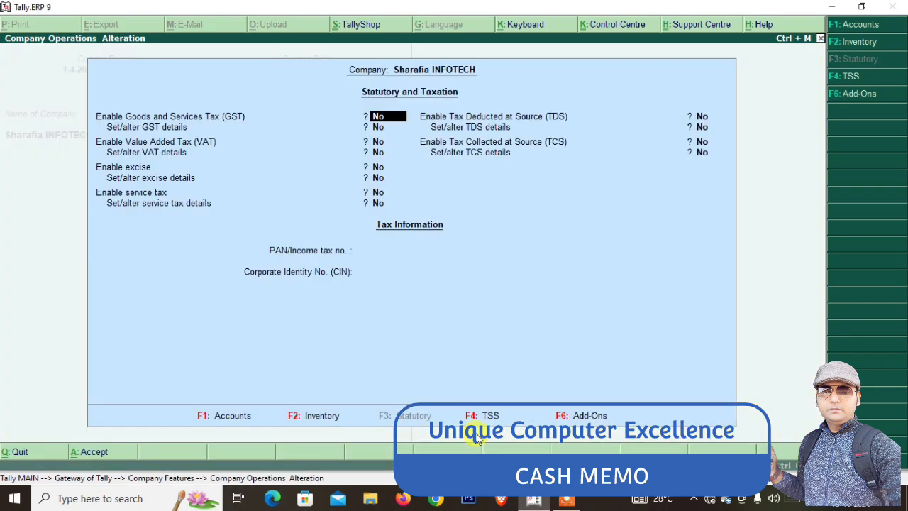
key(y)
key(y)
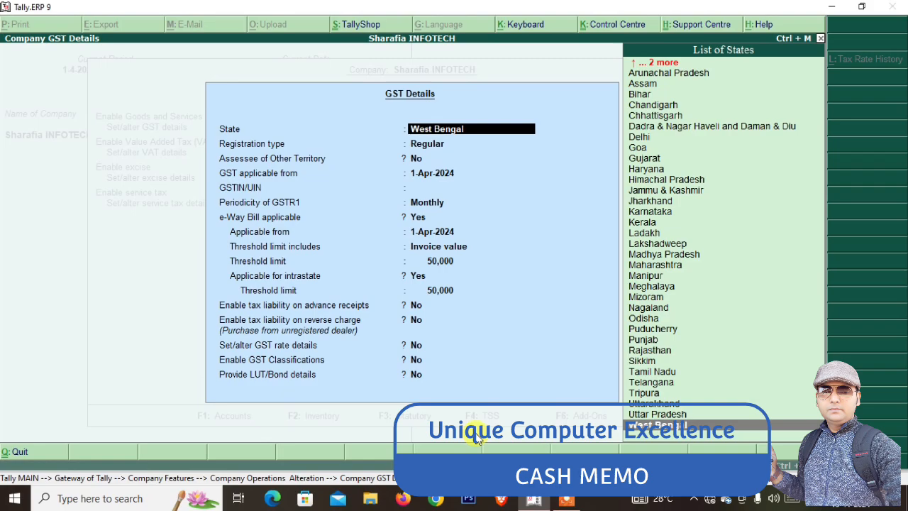
key(ctrl+a)
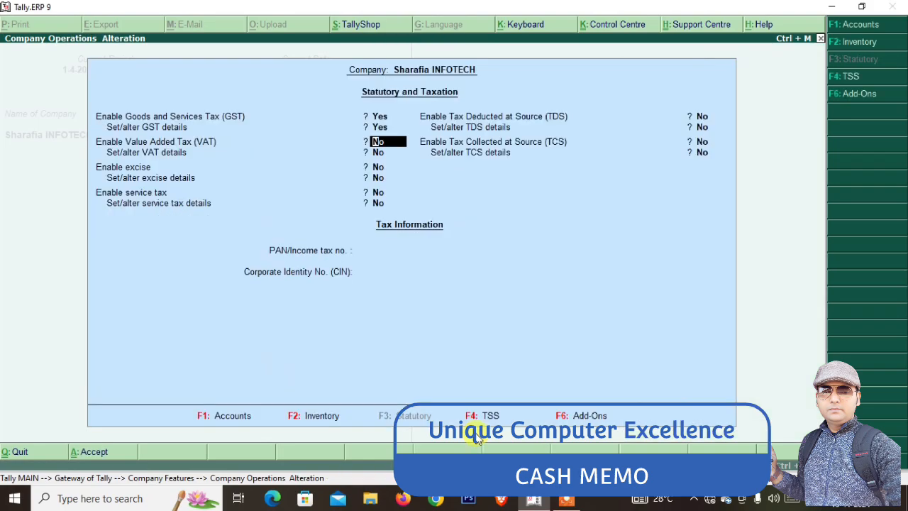
key(ctrl+a)
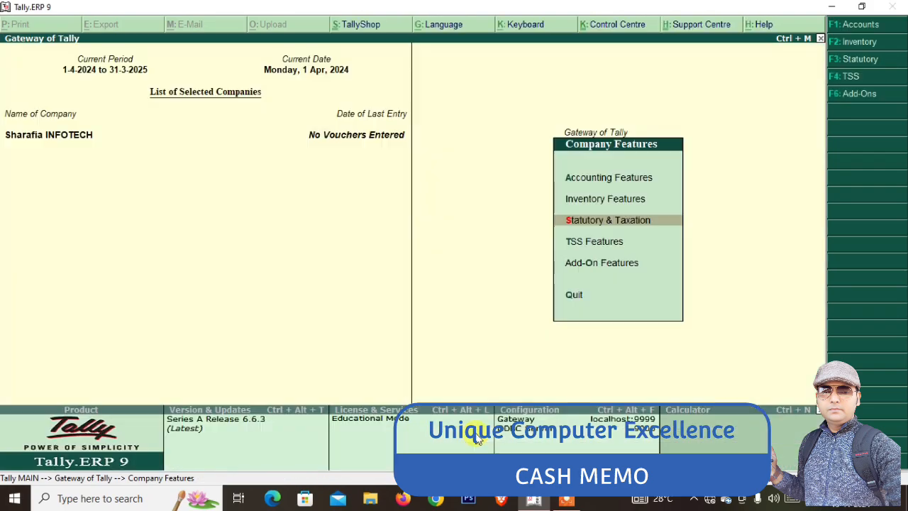
key(Escape)
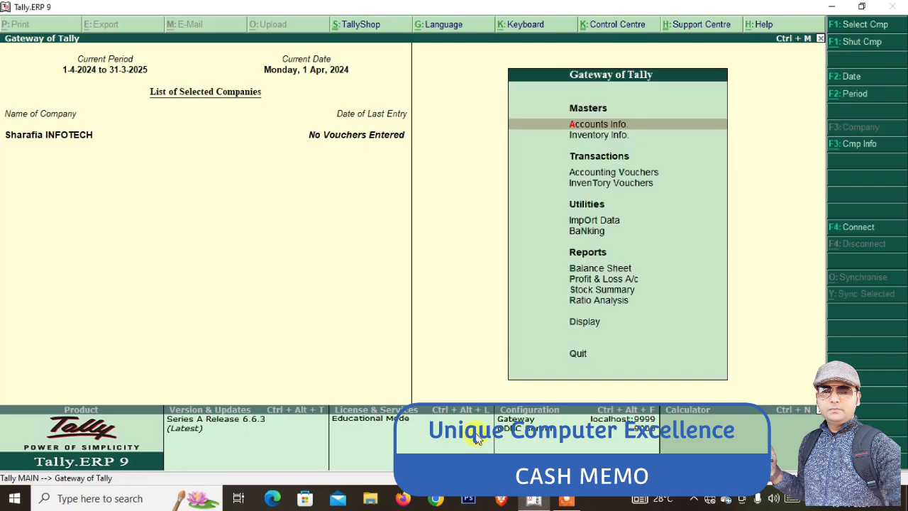
Start a new ledger named SALES A/C
key(a)
key(l)
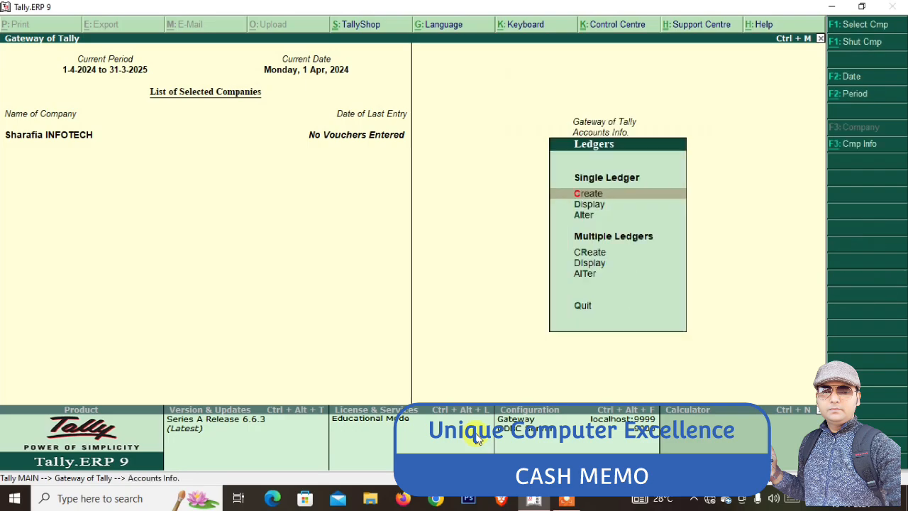
key(Return)
text(Sales)
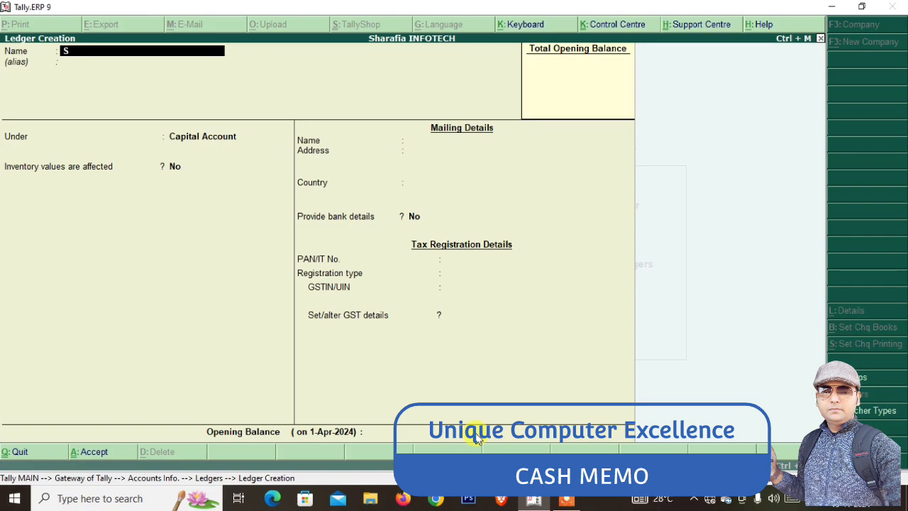
key(BackSpace)
key(BackSpace)
key(BackSpace)
key(BackSpace)
text(ALES A/C)
key(Return)
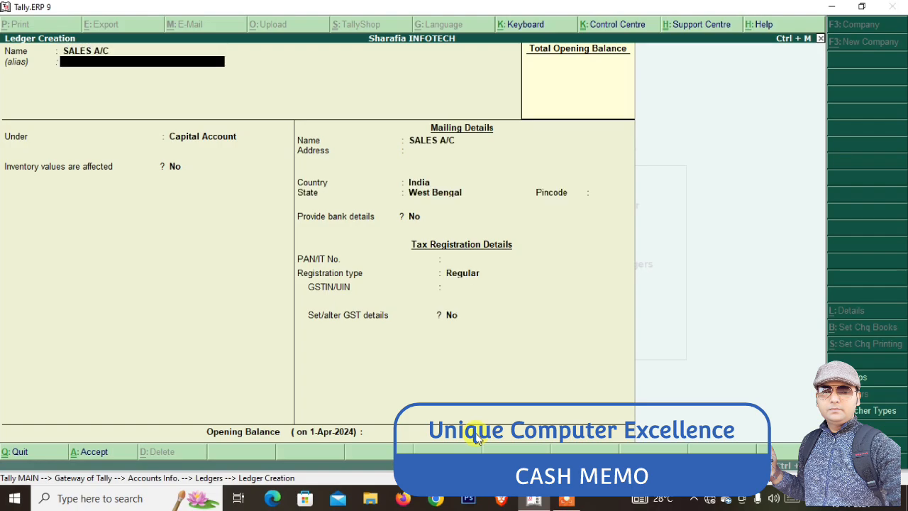
Place SALES A/C under Sales Accounts, affecting inventory, with Goods as supply type, and save
key(Return)
text(SA)
key(Return)
key(Return)
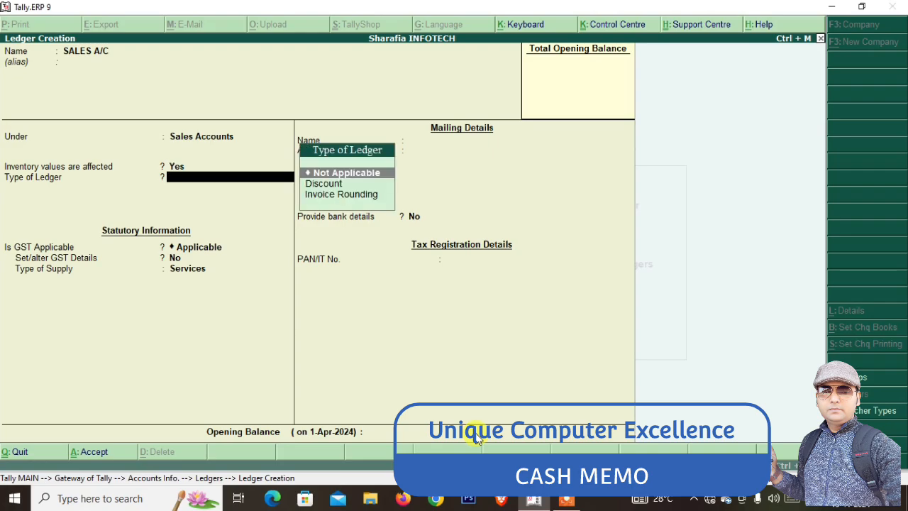
key(Return)
key(Return)
key(Return)
key(Up)
key(Return)
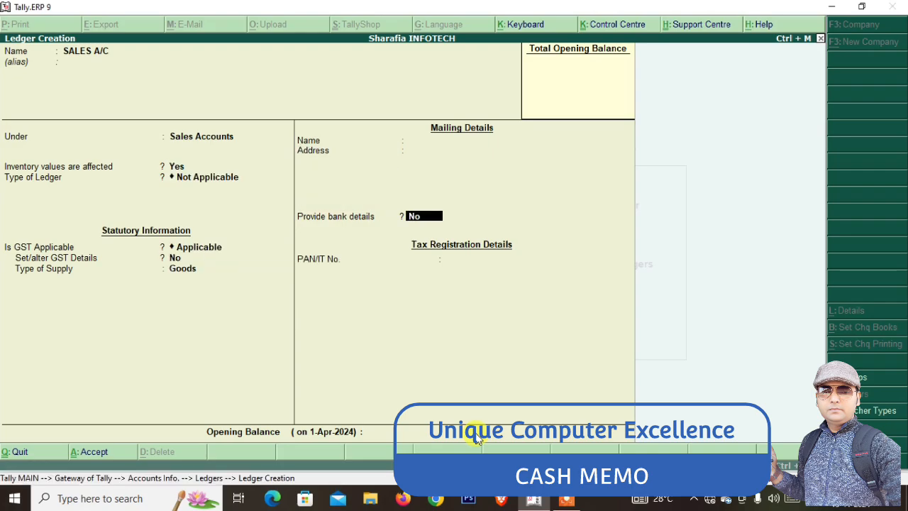
key(ctrl+a)
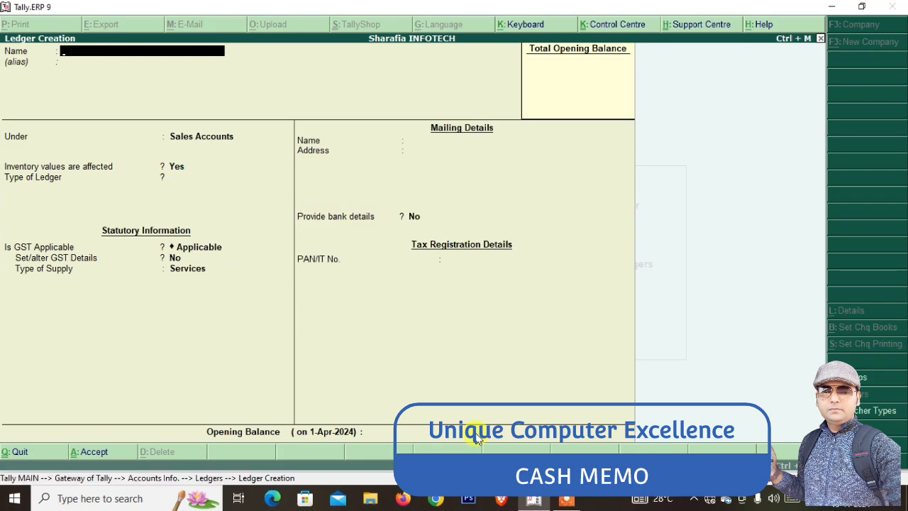
Create ledger NAYAB INFOTECH under Sundry Debtors with bill-by-bill balances turned on
text(NAYAB INFOTECH)
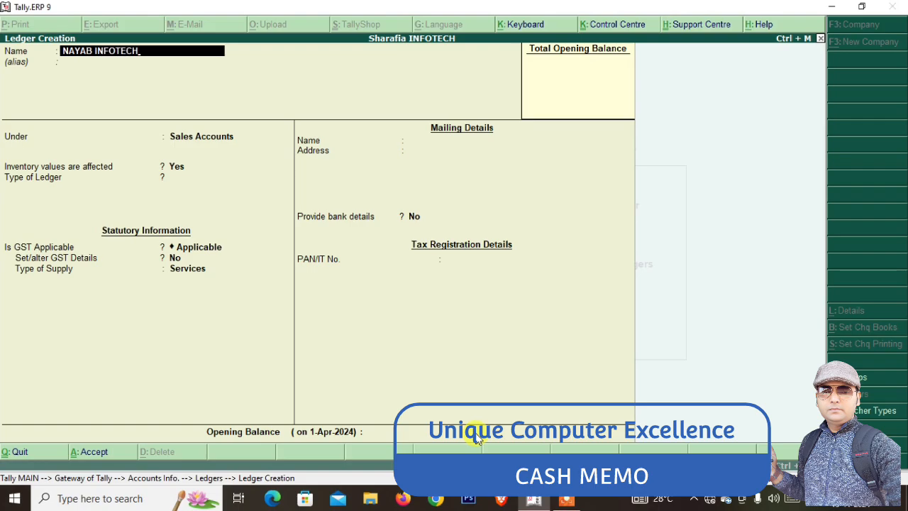
key(Return)
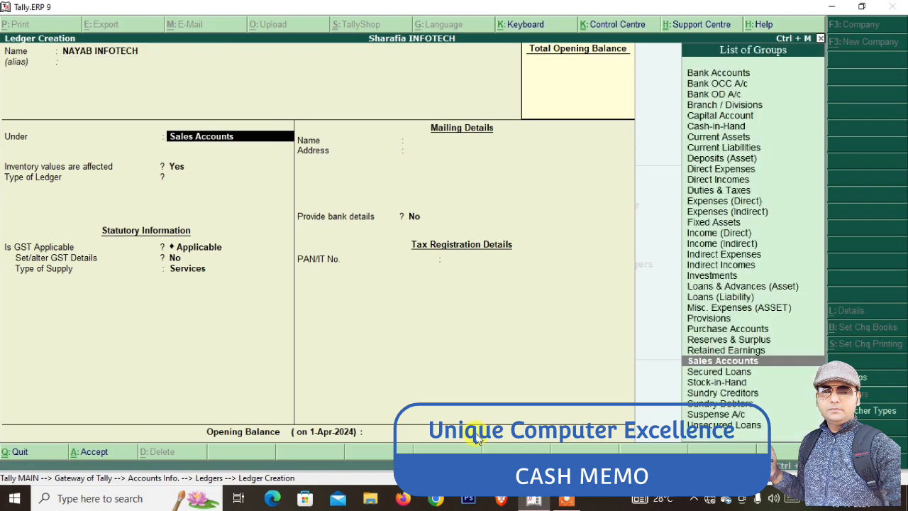
text(SU)
key(Down)
key(Return)
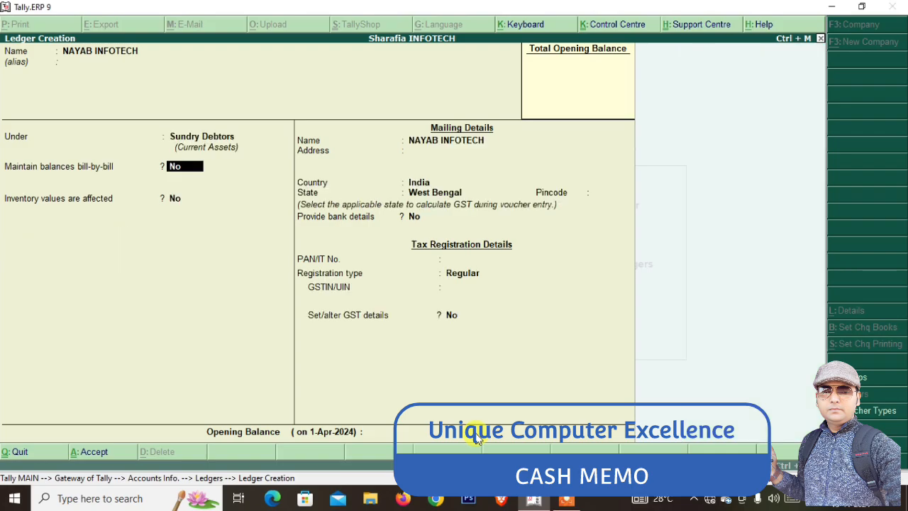
key(y)
key(Return)
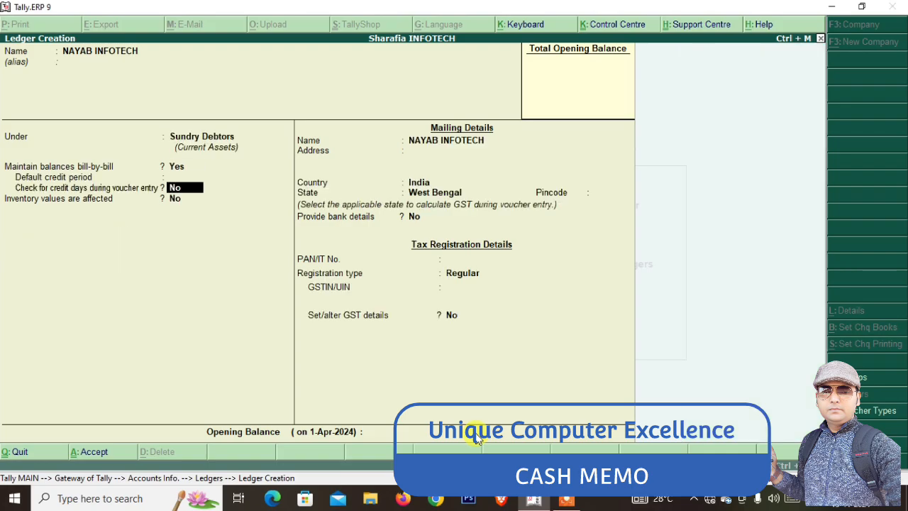
key(Return)
key(Return)
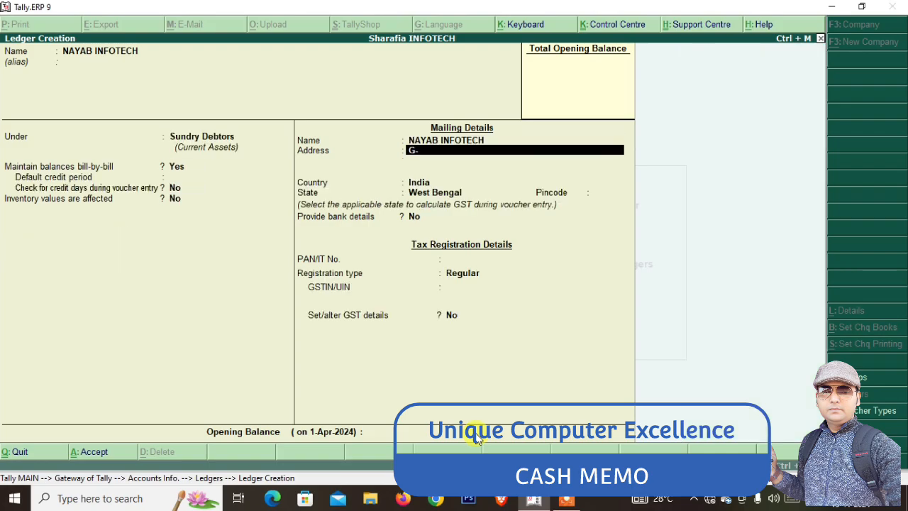
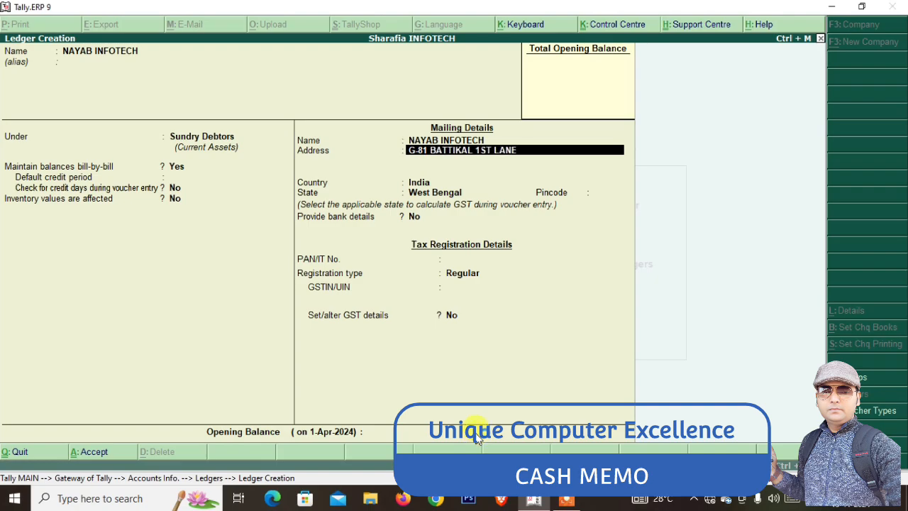
Enter the buyer's three-line mailing address, ending with Kolkata
key(Return)
text(GAR)
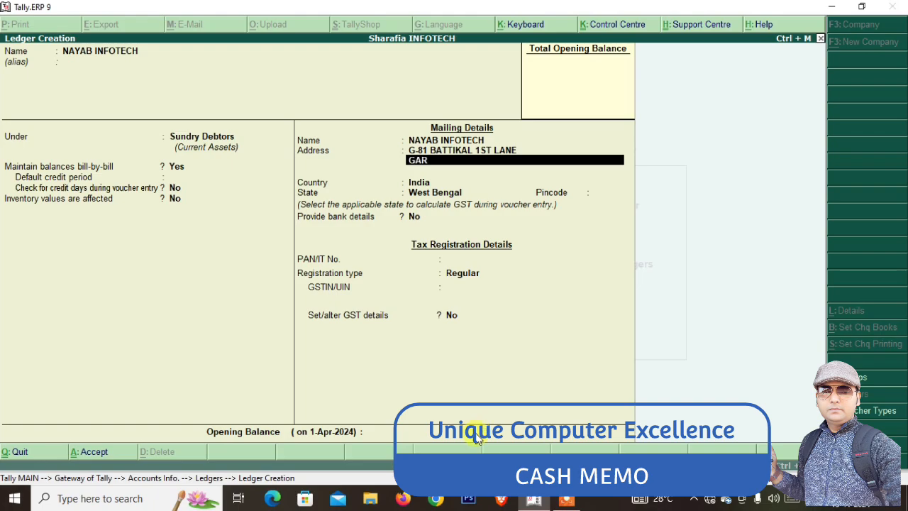
text(DEN REACH ROAD)
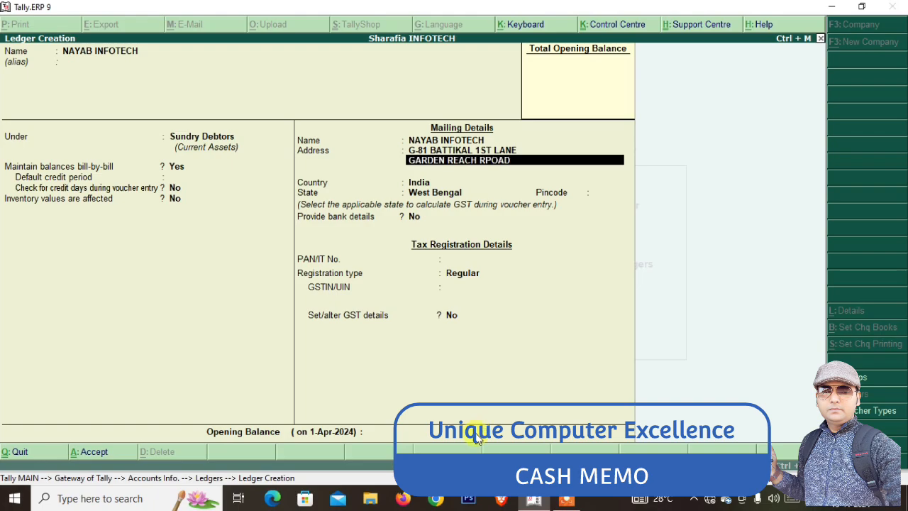
key(BackSpace)
key(BackSpace)
key(BackSpace)
text(OAD)
key(Return)
text(KOLKATA)
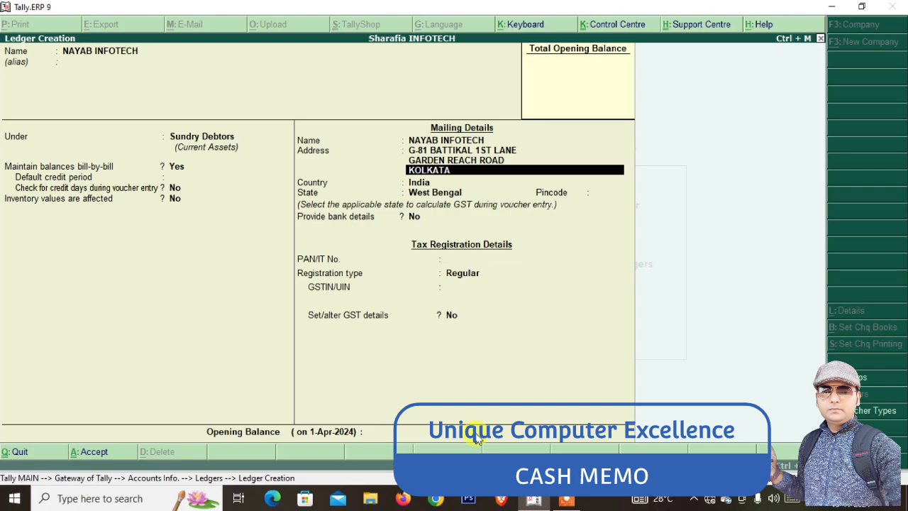
key(Return)
key(Return)
key(Return)
Keep India and West Bengal, set Regular GST registration, and reach the opening balance
key(Return)
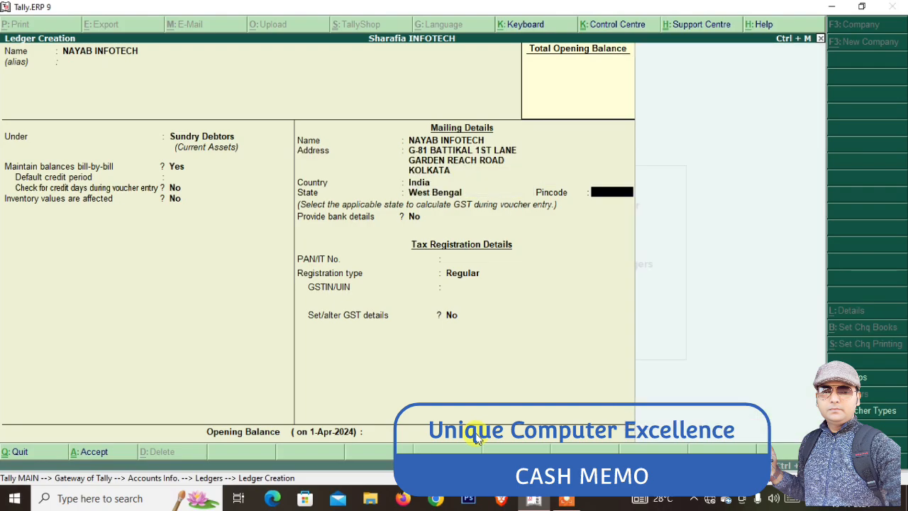
key(Return)
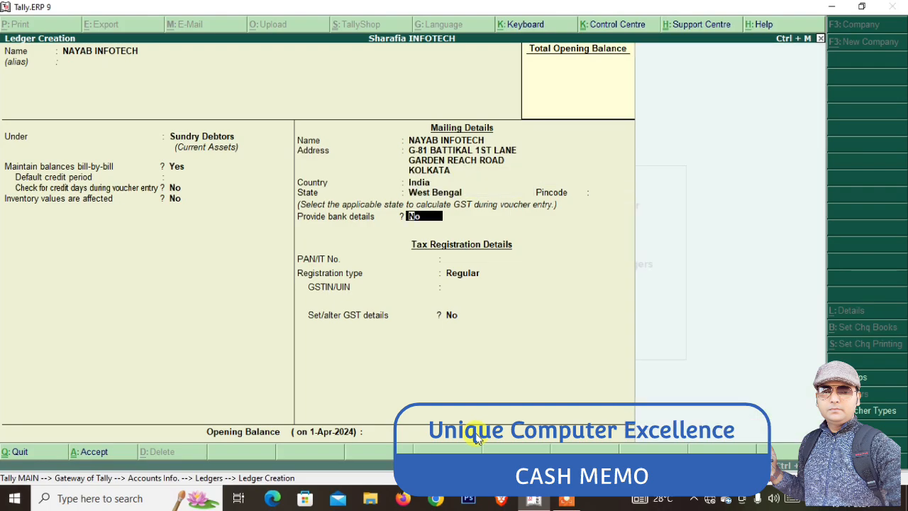
key(Return)
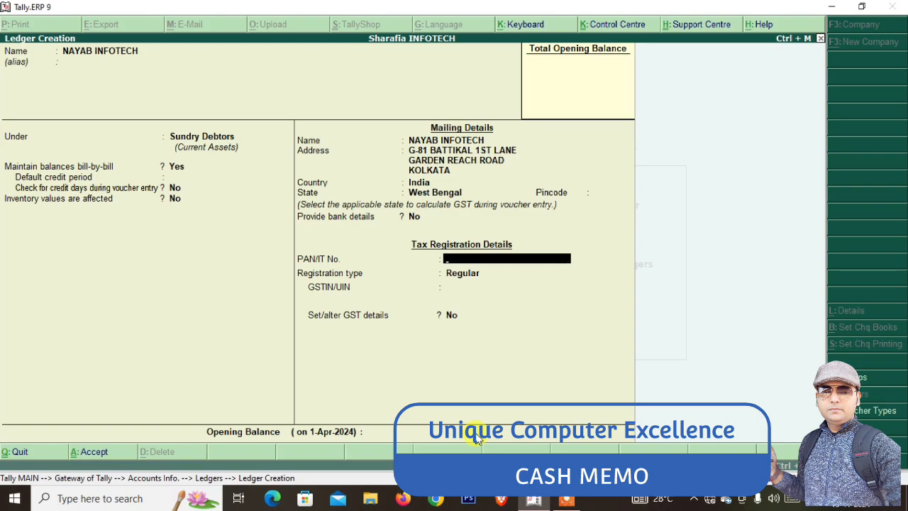
key(Return)
key(Return)
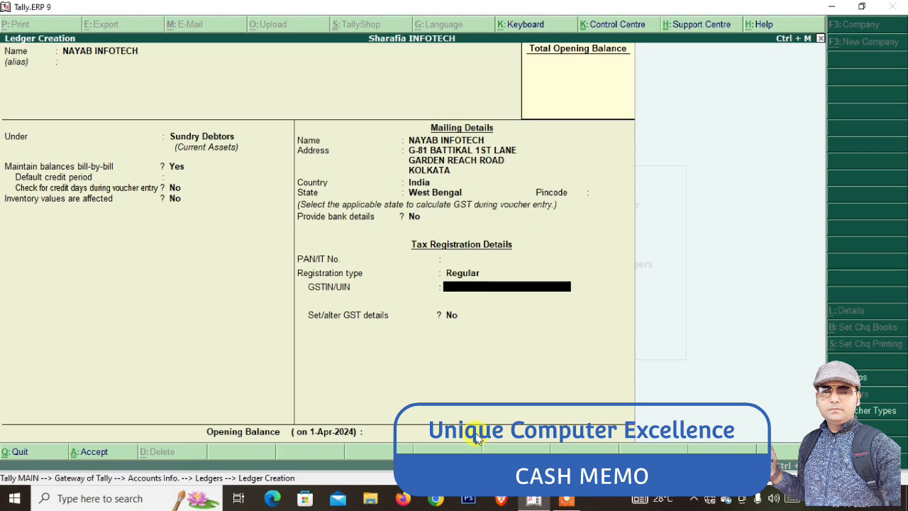
key(Return)
key(BackSpace)
key(BackSpace)
key(BackSpace)
key(BackSpace)
key(BackSpace)
key(BackSpace)
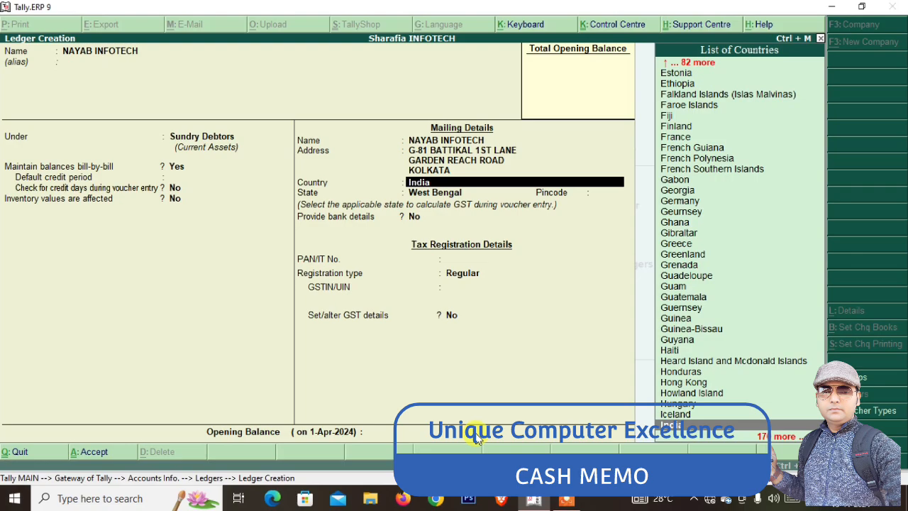
key(Return)
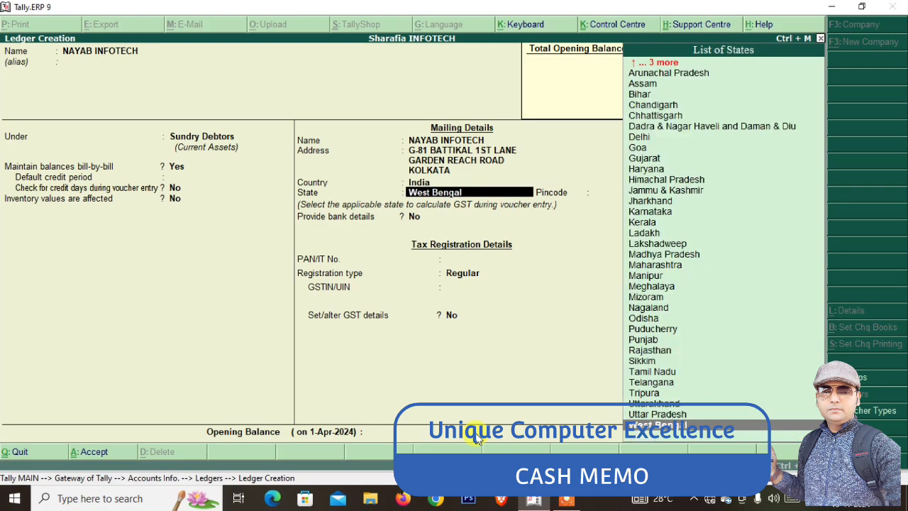
key(Return)
key(Return)
key(Return)
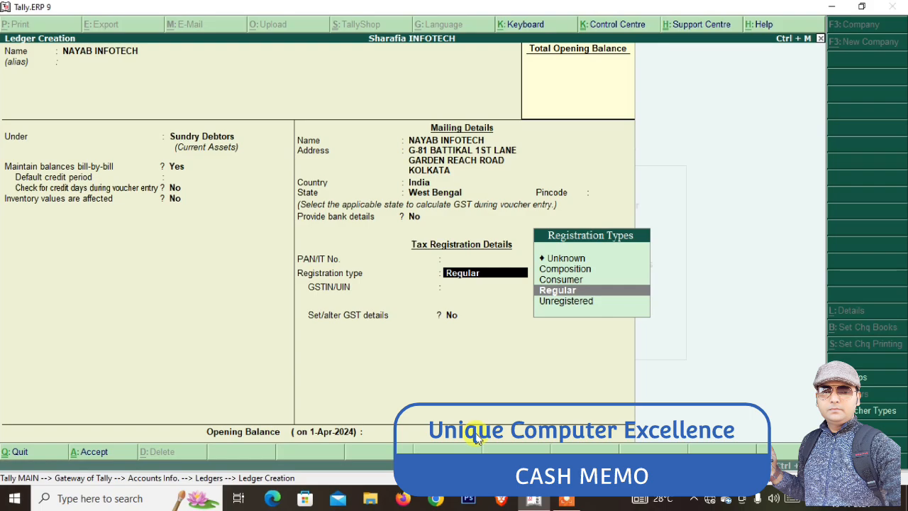
key(Return)
key(Return)
key(Return)
key(Return)
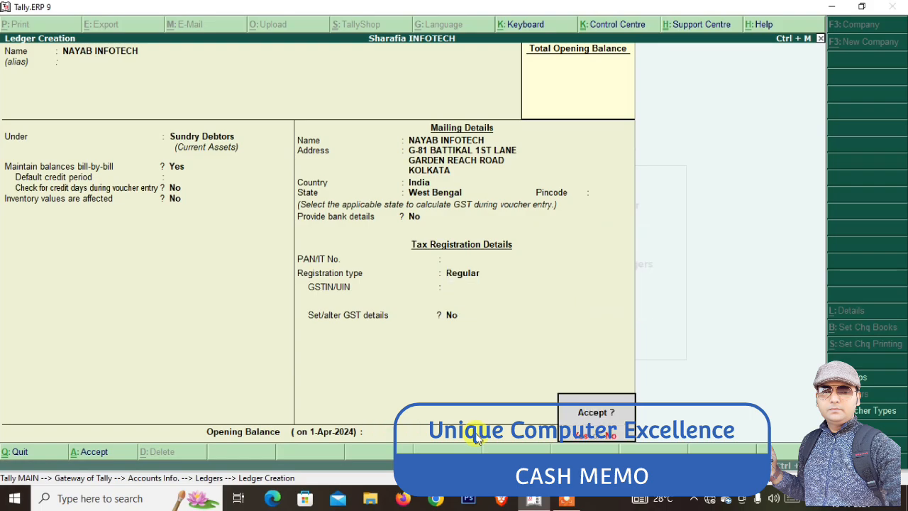
Save NAYAB INFOTECH and create CGST under Duties & Taxes as GST Central Tax
key(Return)
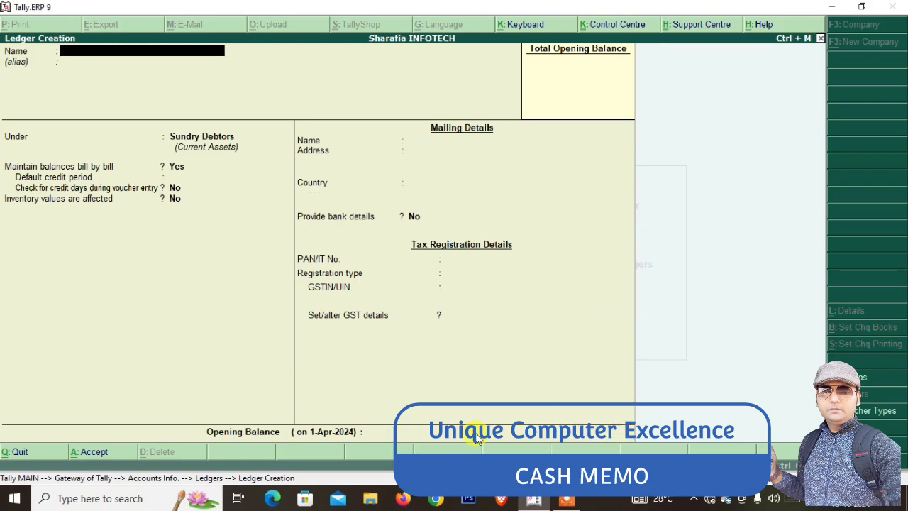
text(CGST)
key(Return)
key(Return)
text(DUT)
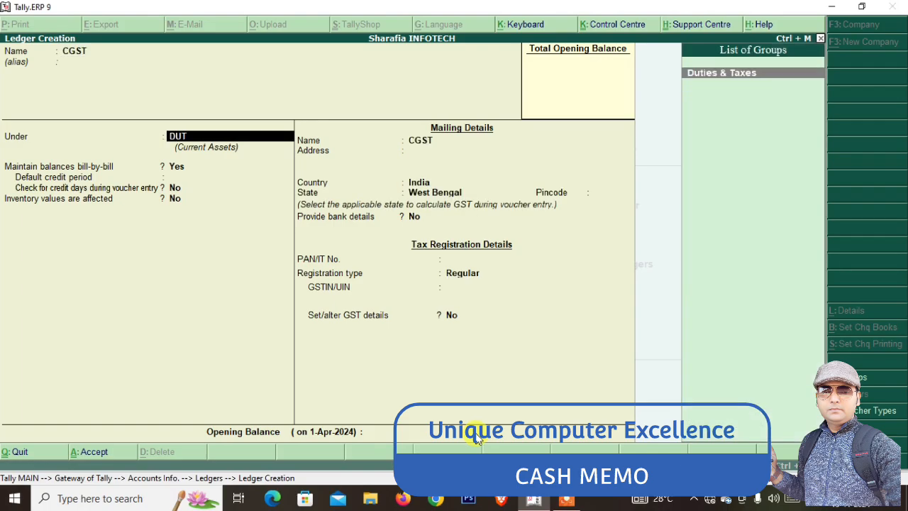
key(Return)
key(Up)
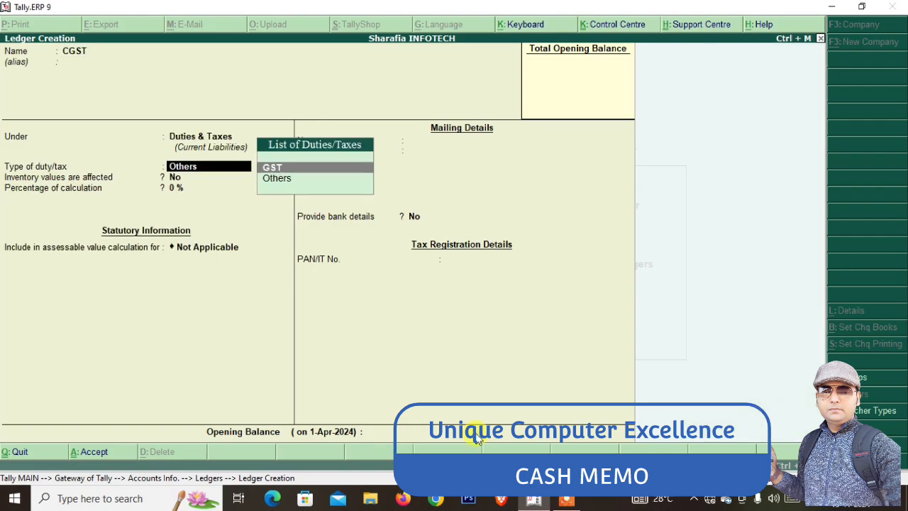
key(Return)
Create SGST under Duties & Taxes as GST State Tax, then quit ledger creation
key(Return)
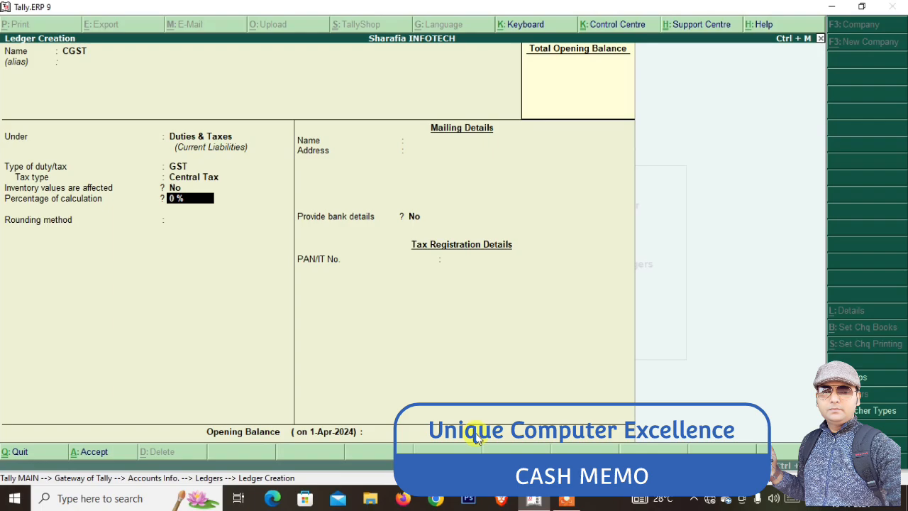
key(ctrl+a)
text(SGS)
key(Return)
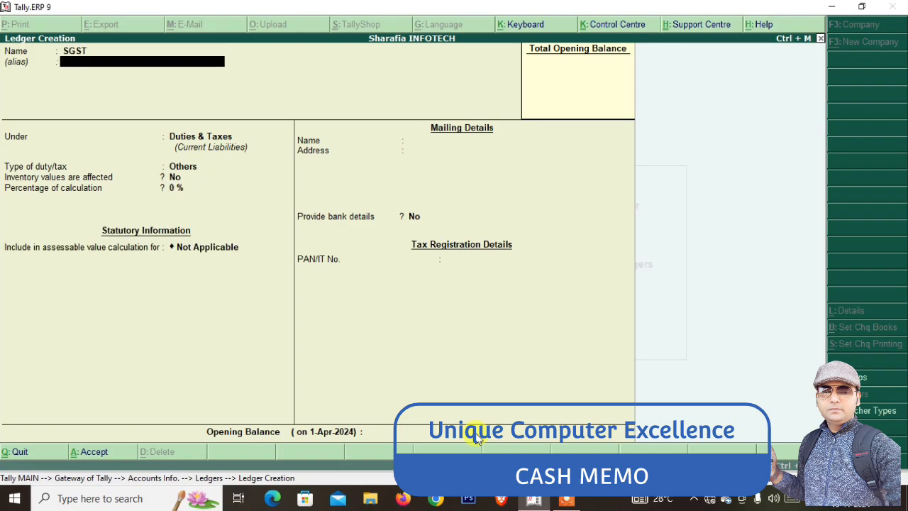
key(Return)
key(Return)
key(Up)
key(Return)
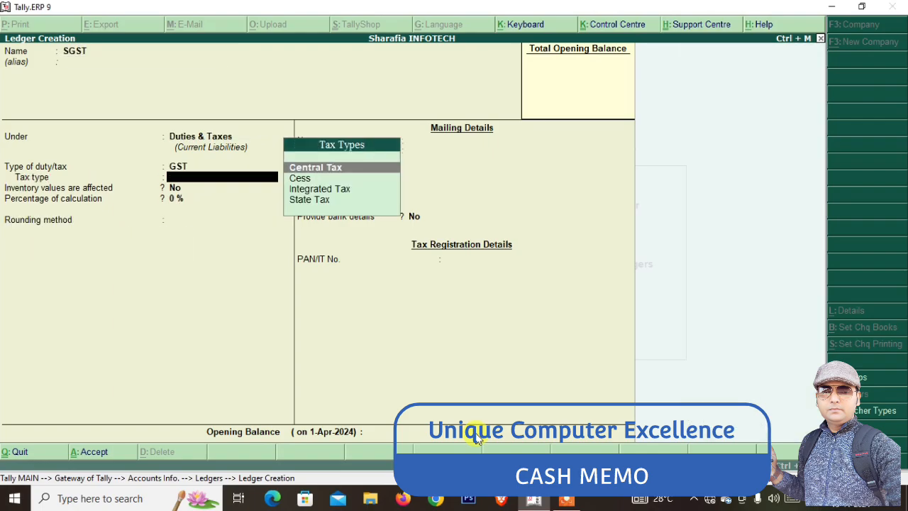
key(Down)
key(Down)
key(Down)
key(Return)
key(ctrl+a)
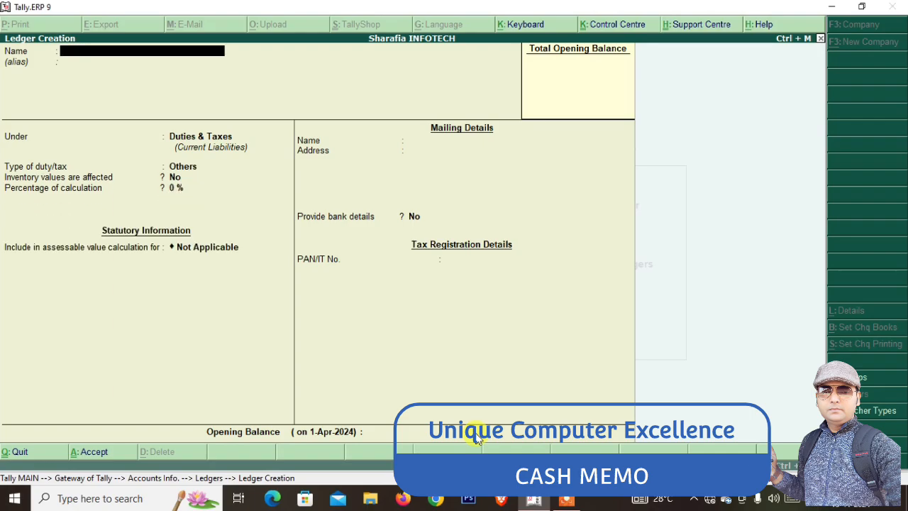
key(Escape)
key(Return)
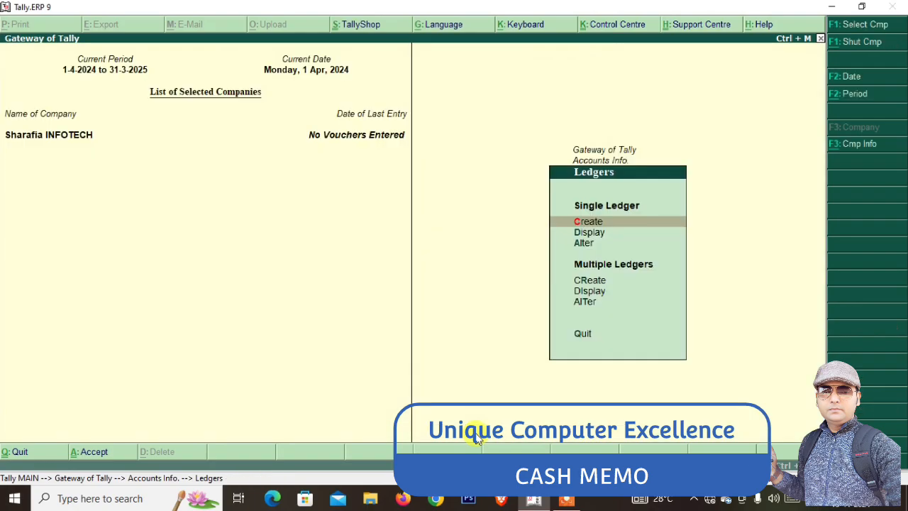
Create a stock group named HARDWARE under Primary
key(Escape)
key(Escape)
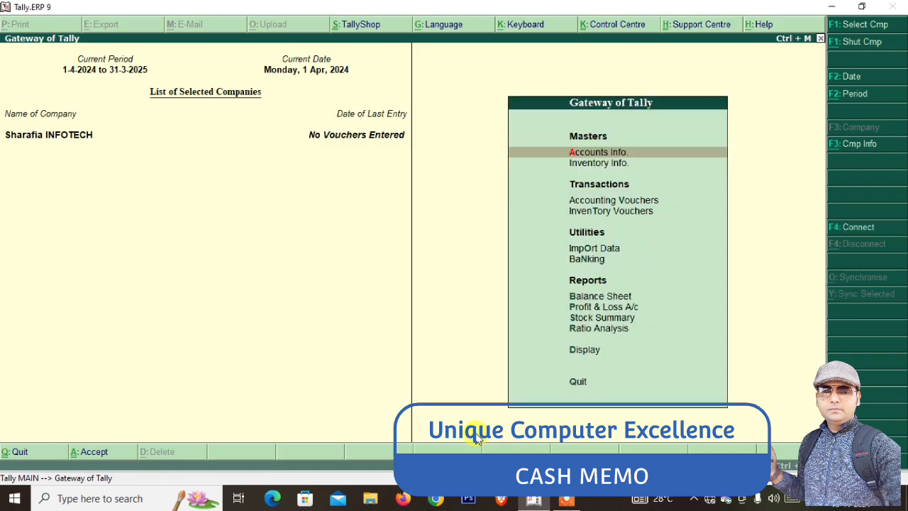
key(Down)
key(Return)
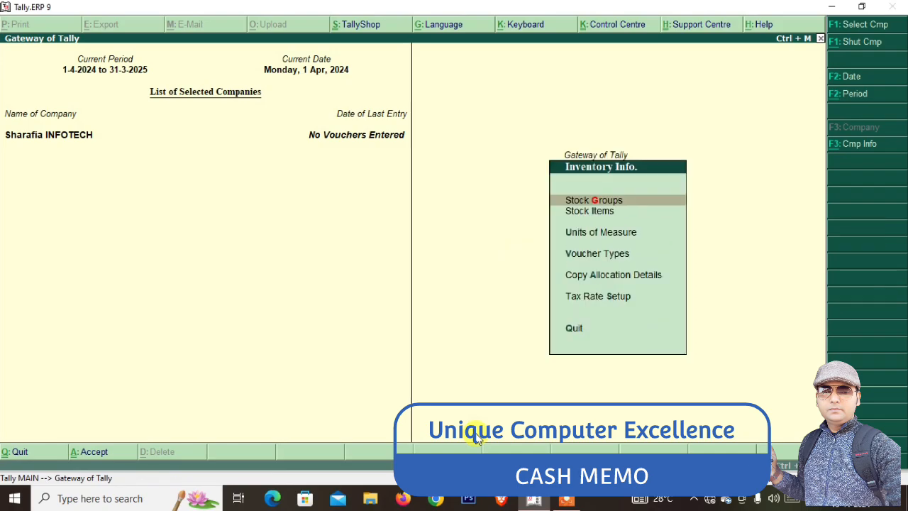
key(Return)
key(Return)
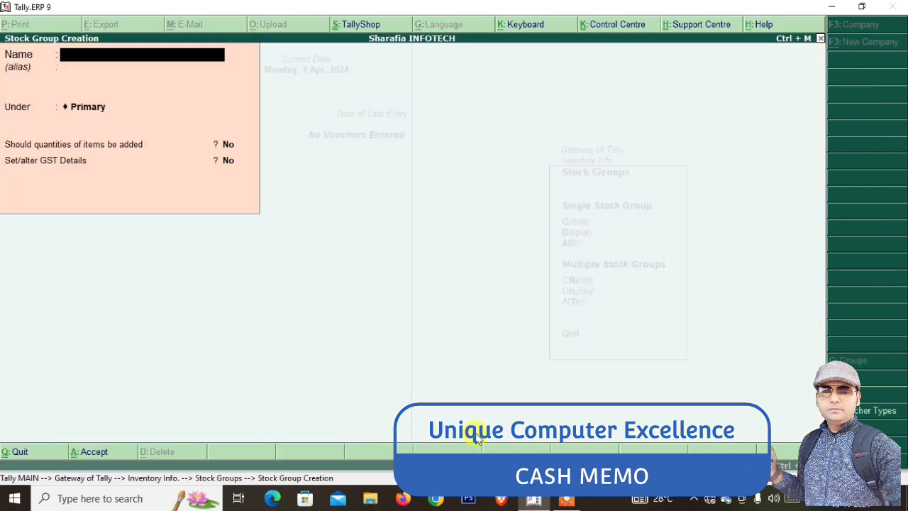
text(HARDWARE)
key(Return)
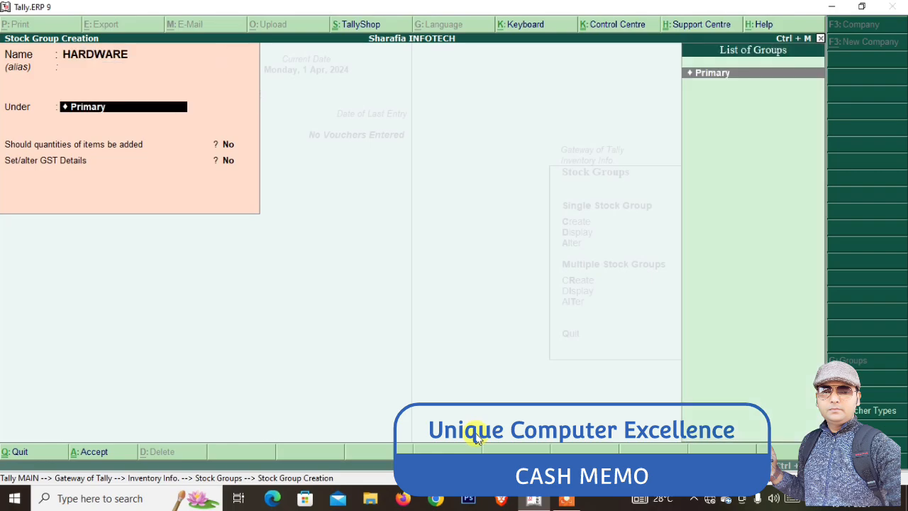
key(Return)
text(Y)
Allow adding item quantities and set GST details with HSN/SAC code 123456
key(Return)
text(Y)
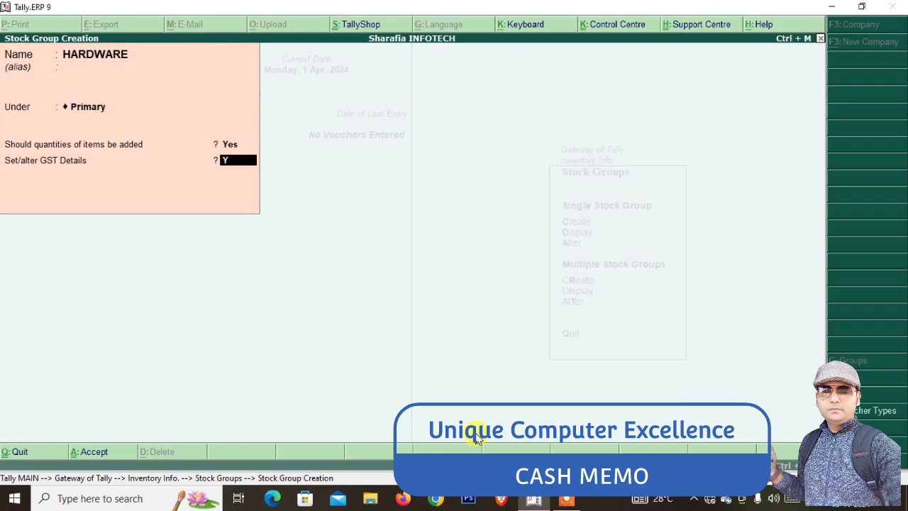
key(Return)
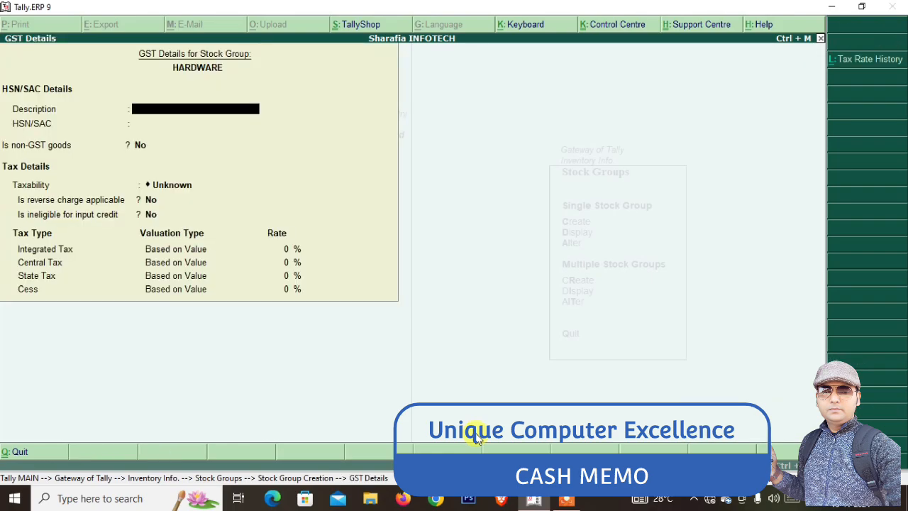
text(HARDWARE)
key(Return)
text(123456)
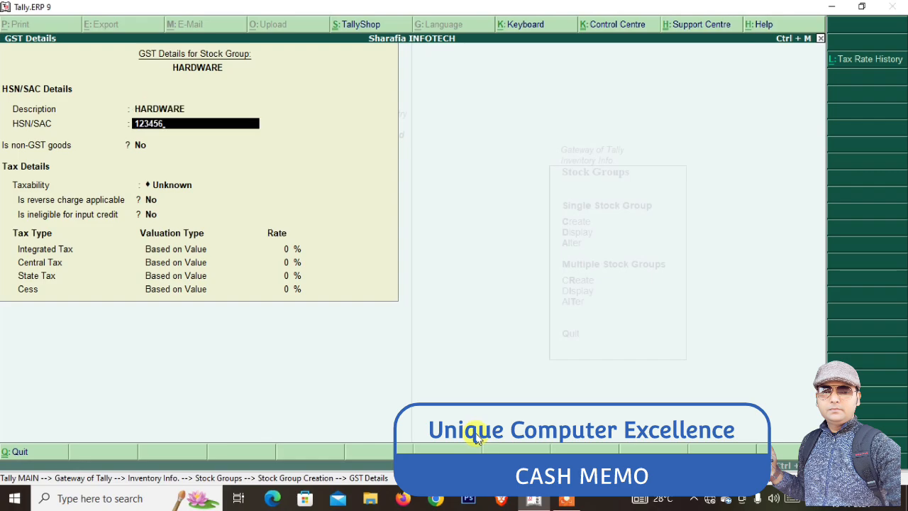
key(Return)
Make HARDWARE Taxable at 18% integrated tax (9% central, 9% state) and save it
key(Return)
key(Down)
key(Down)
key(Down)
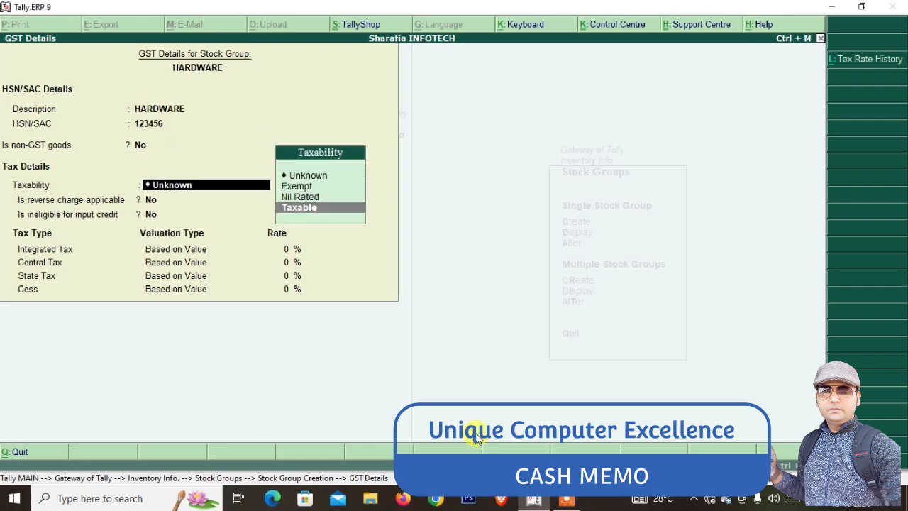
key(Return)
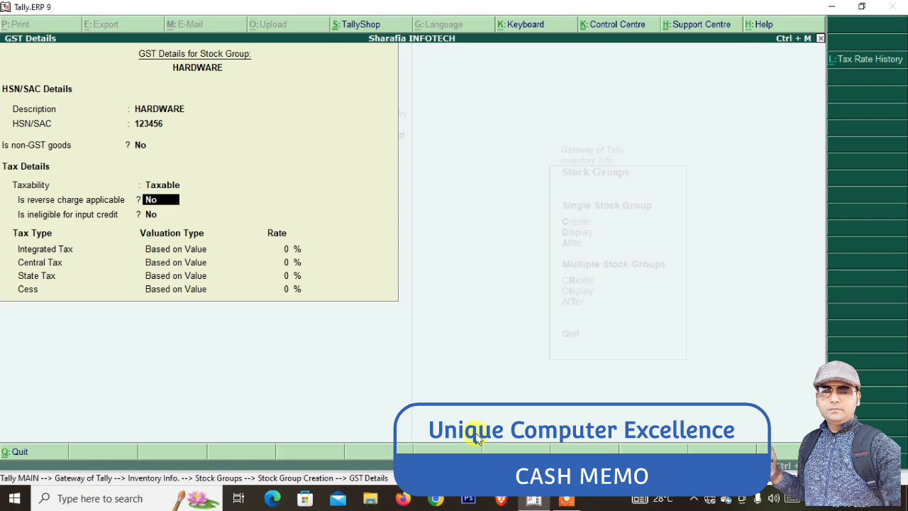
key(Return)
key(Return)
text(18)
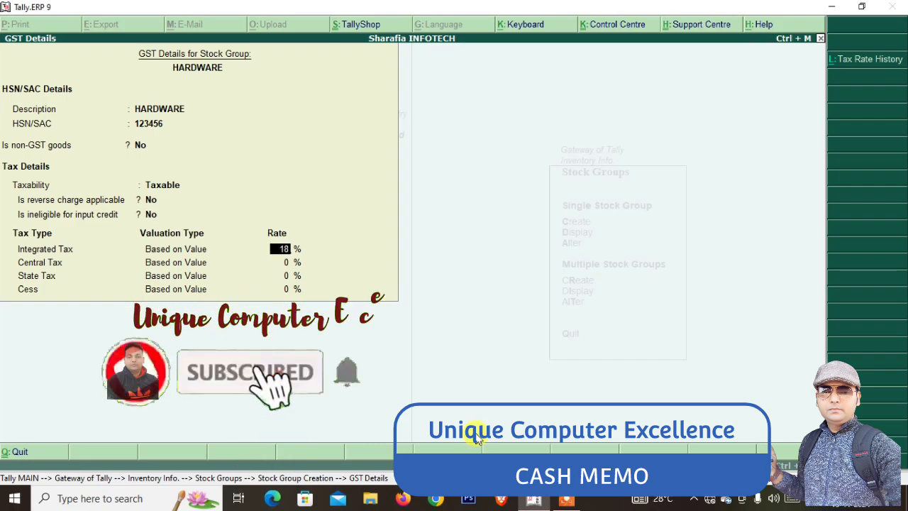
key(Return)
key(Return)
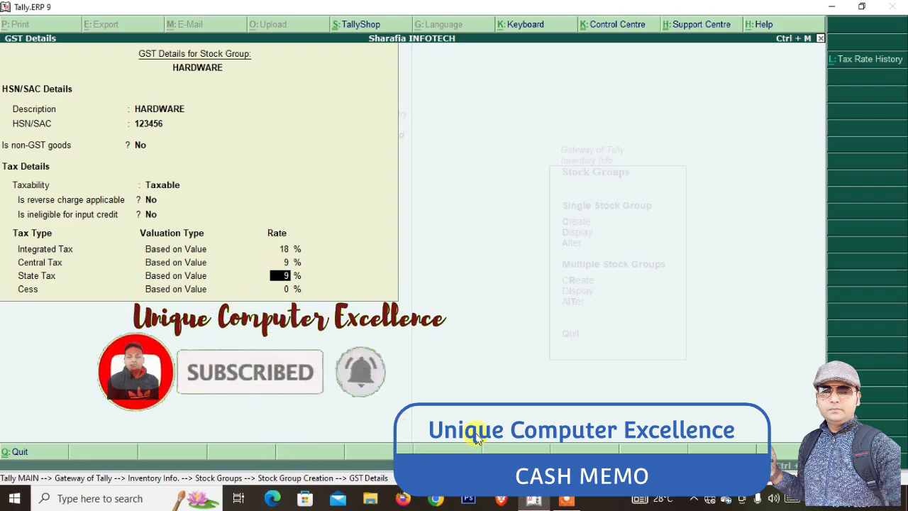
key(Return)
key(Return)
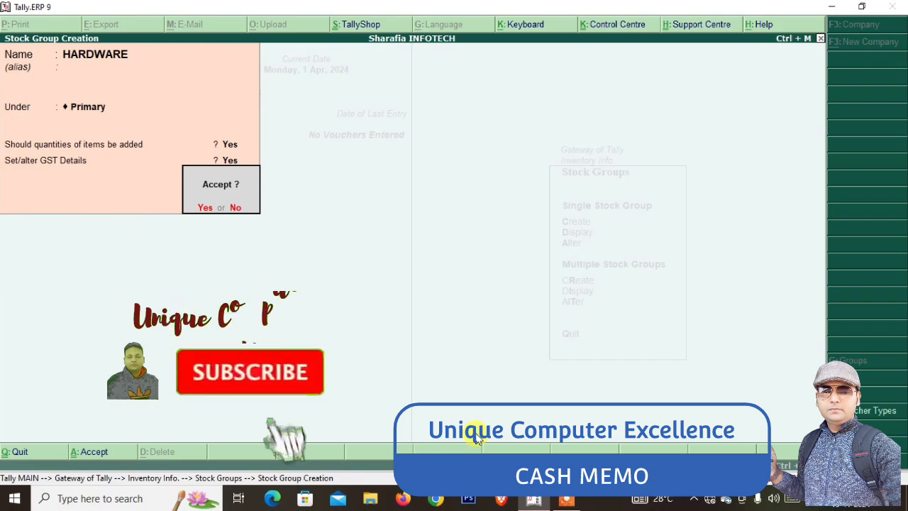
key(y)
key(Escape)
key(Escape)
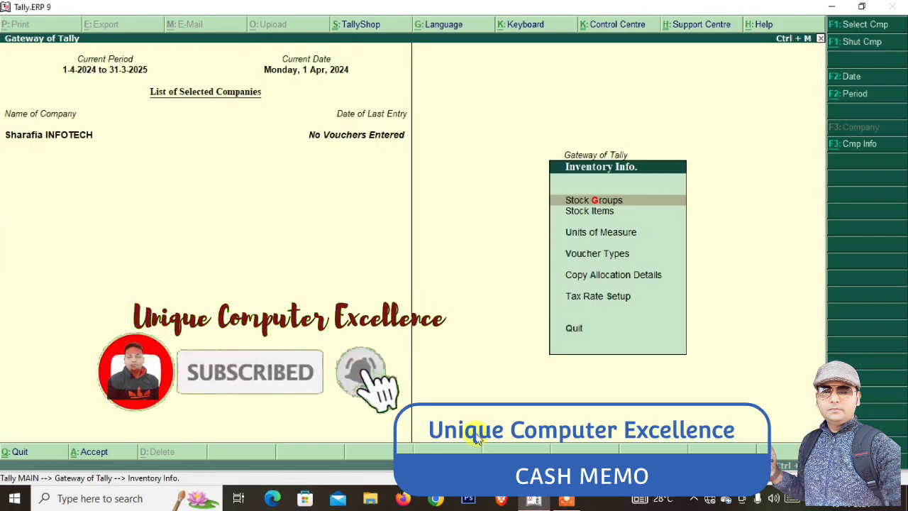
key(Down)
key(Down)
Create the unit of measure NOS with formal name NUMBERS and UQC NOS-NUMBERS
key(Return)
key(Return)
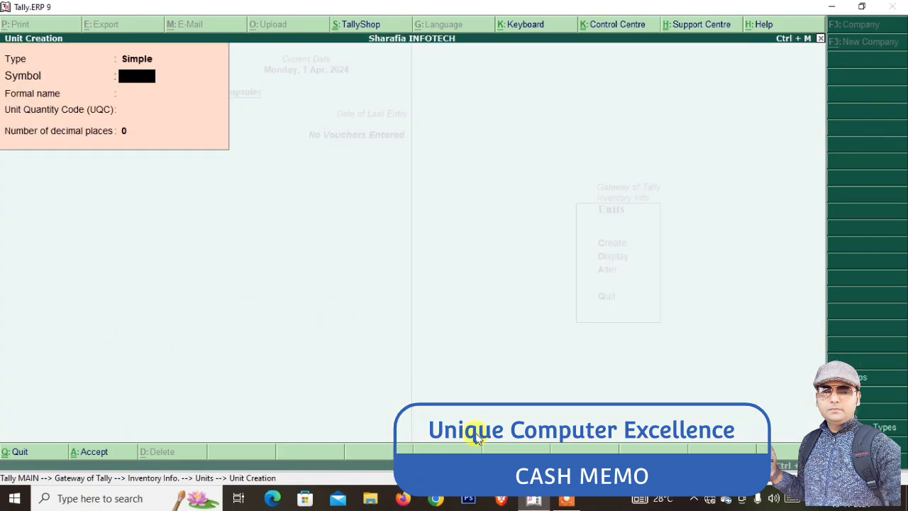
text(NOS)
key(Return)
text(N)
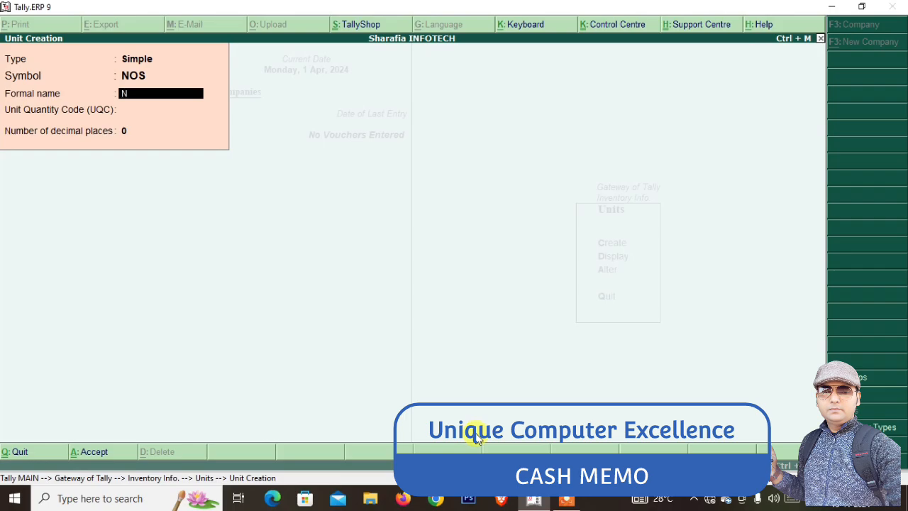
text(UMBERS)
key(Return)
text(NOS)
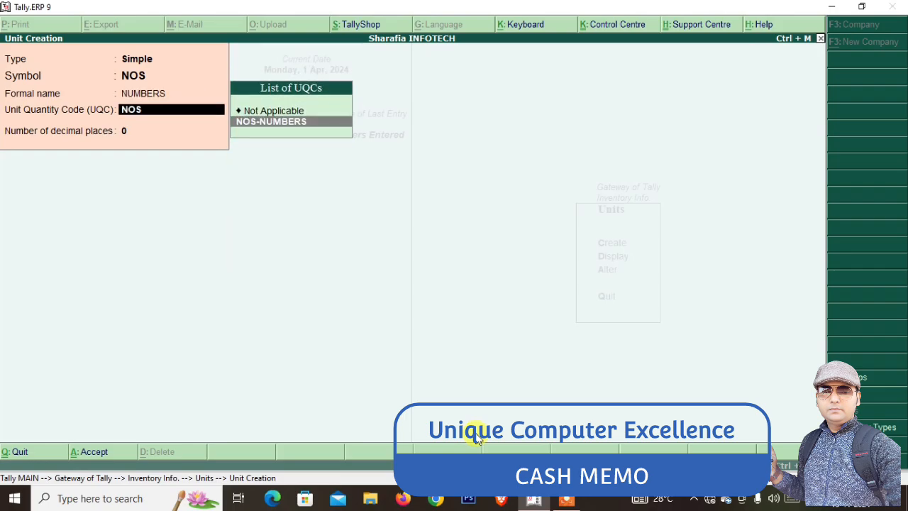
key(Return)
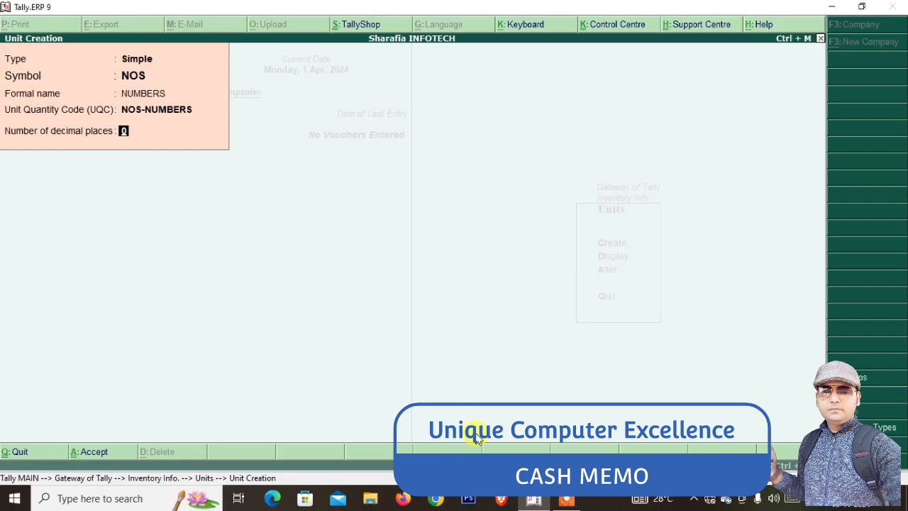
key(Return)
key(Escape)
key(Escape)
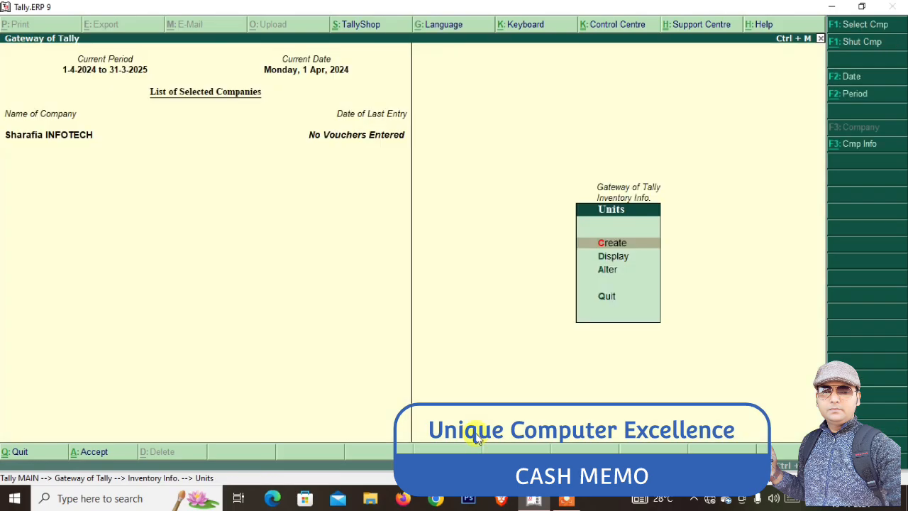
In multiple stock item creation under HARDWARE, add SSD with 500 NOS opening quantity
key(Up)
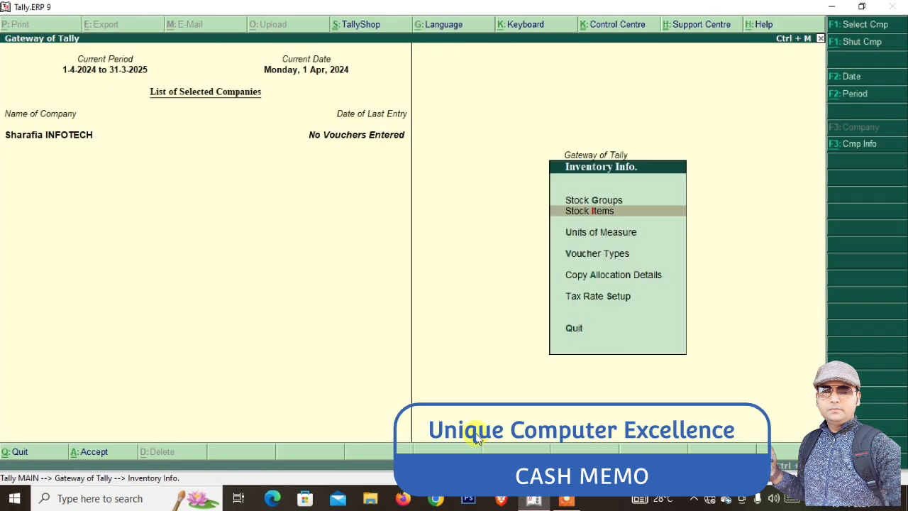
key(Return)
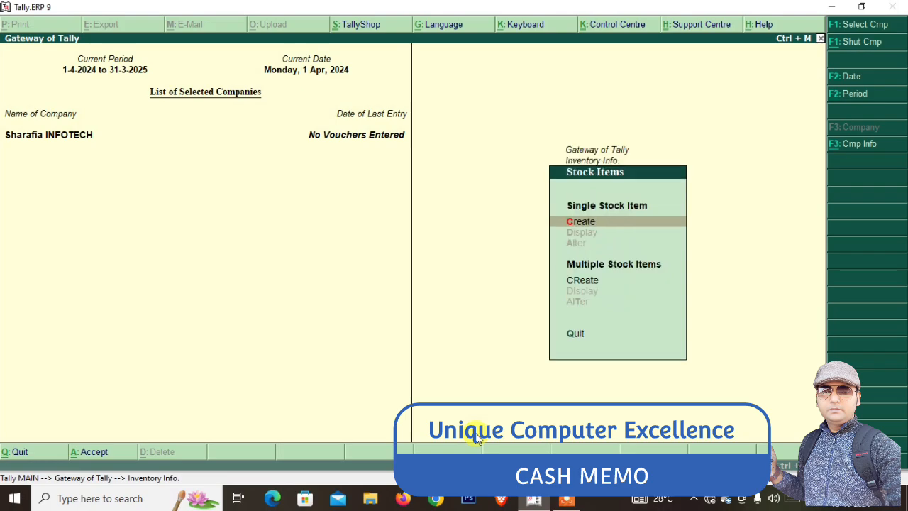
key(Down)
key(Return)
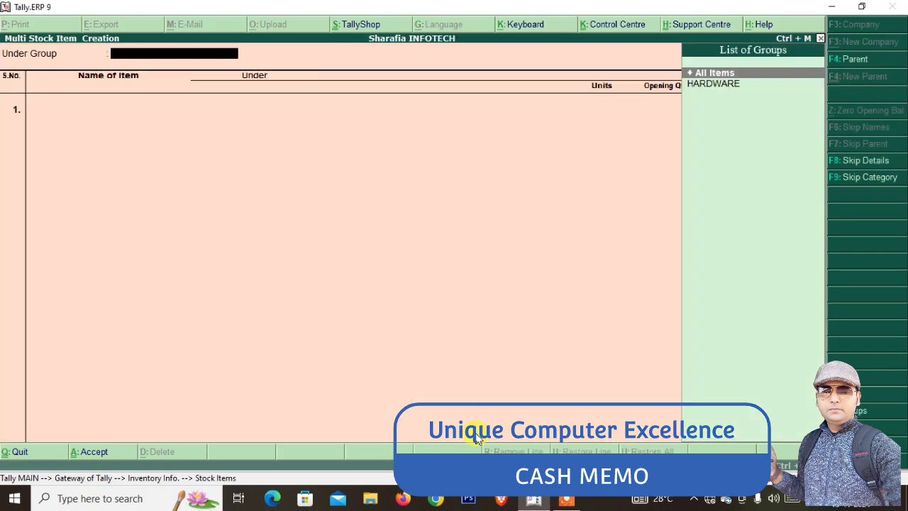
key(Down)
key(Return)
text(SS)
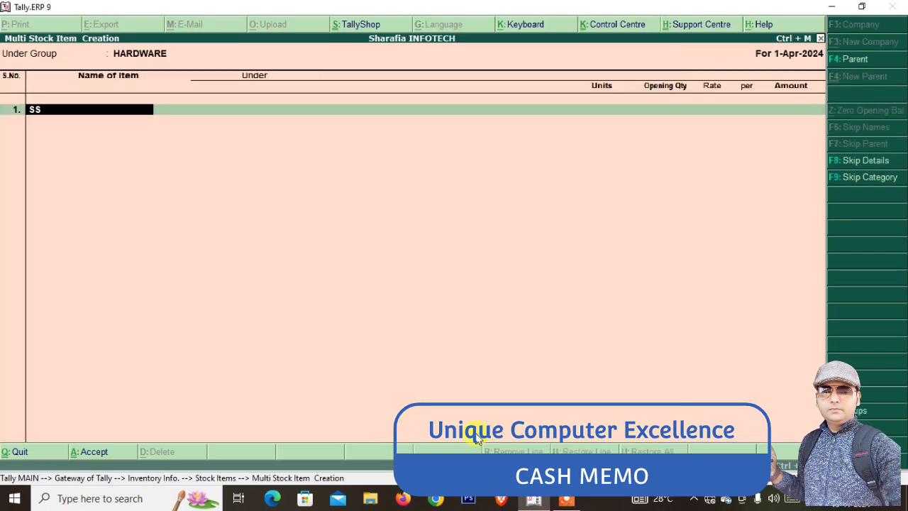
text(D)
key(Return)
key(Down)
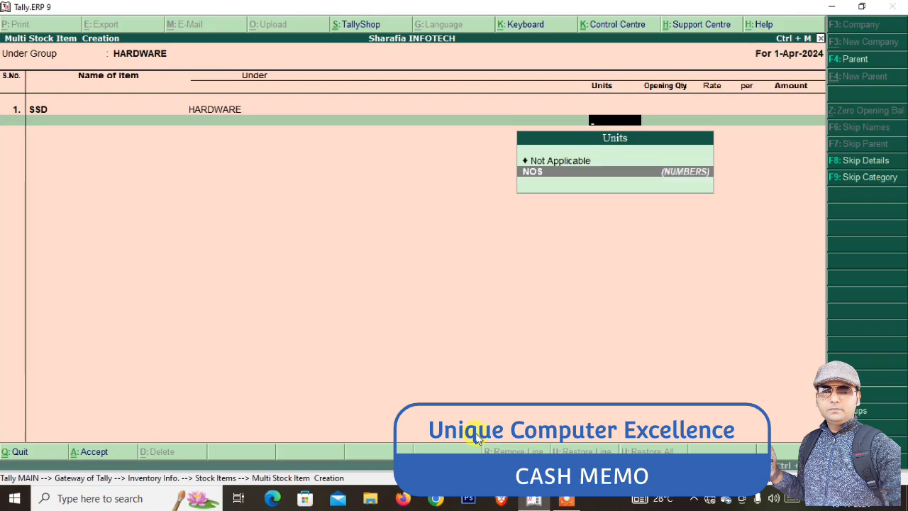
key(Return)
text(500)
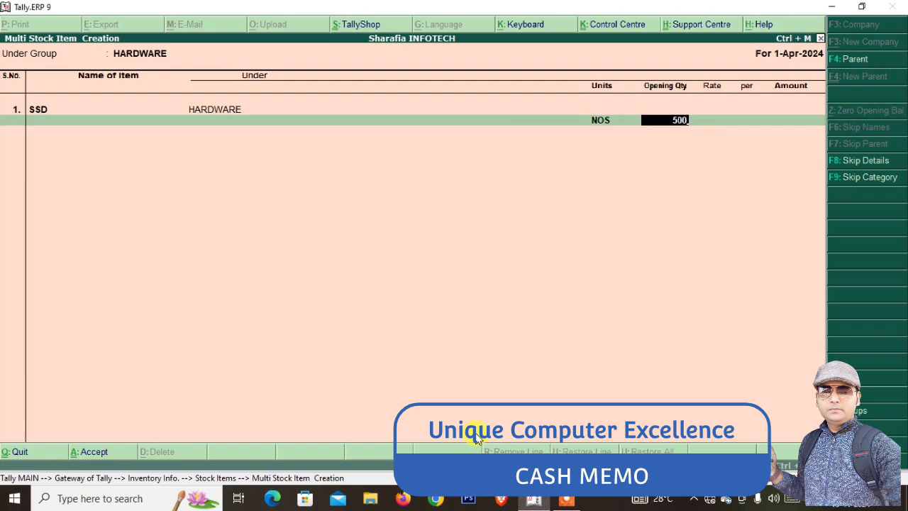
key(Return)
key(Return)
key(Return)
key(Return)
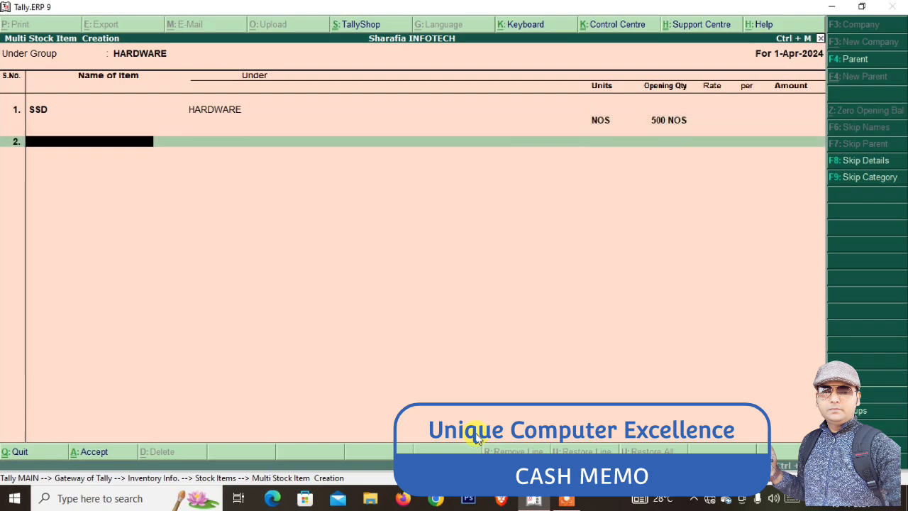
Add RAM with 500 NOS opening quantity to the HARDWARE item list
text(RAM)
key(Return)
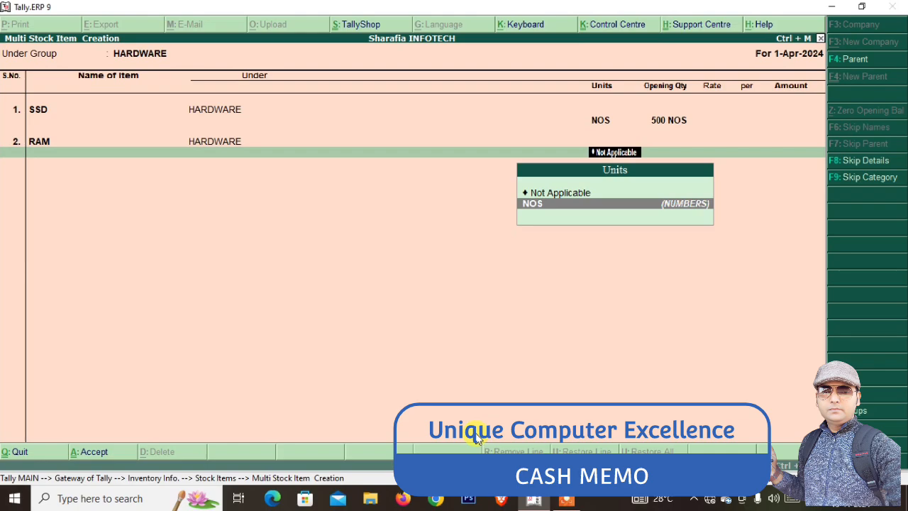
key(Return)
text(500)
key(Return)
key(Return)
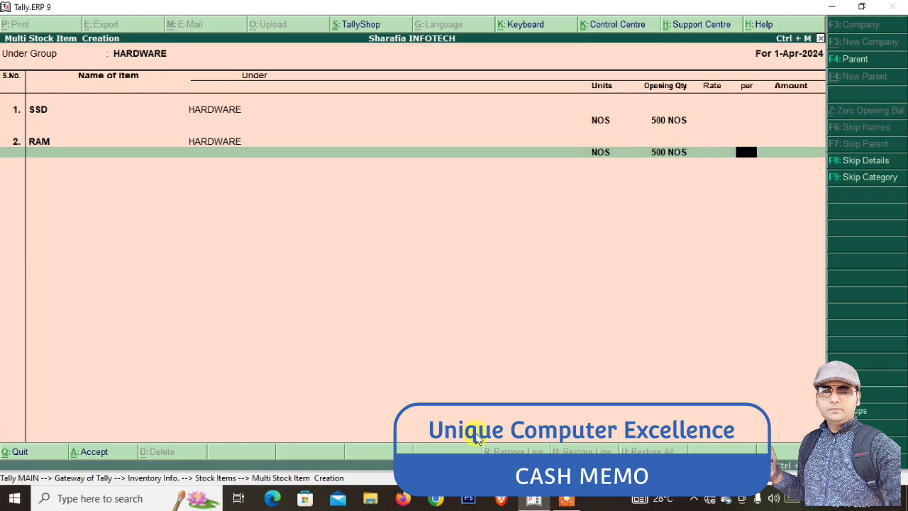
key(Return)
key(Return)
key(Return)
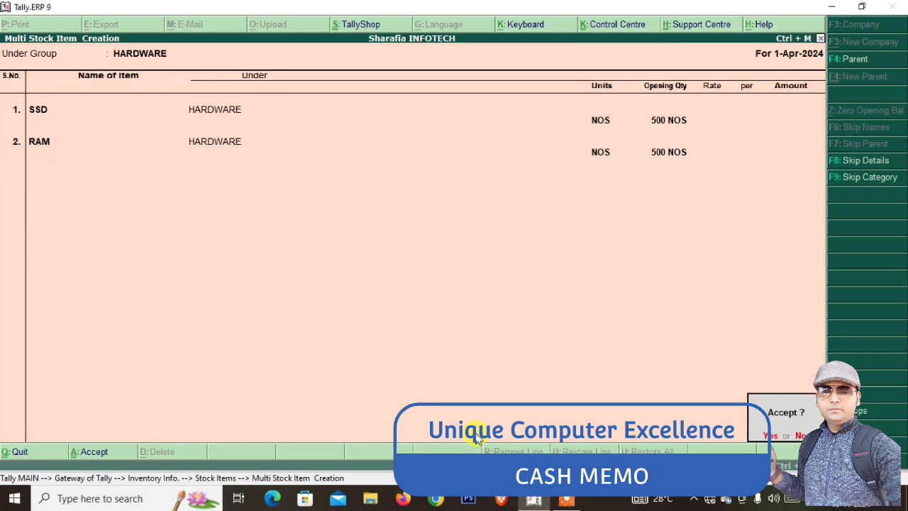
key(Return)
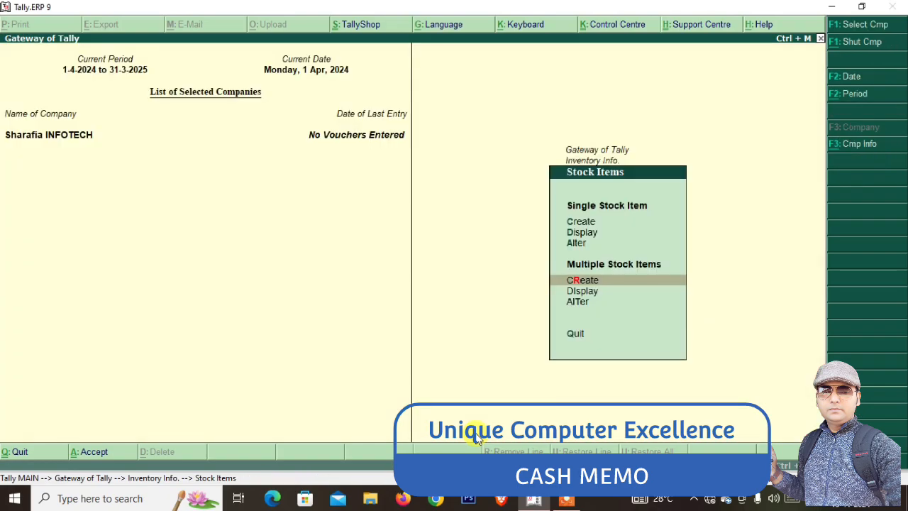
Open a new Sales voucher from Accounting Vouchers and enter reference REF/001
key(Escape)
key(Escape)
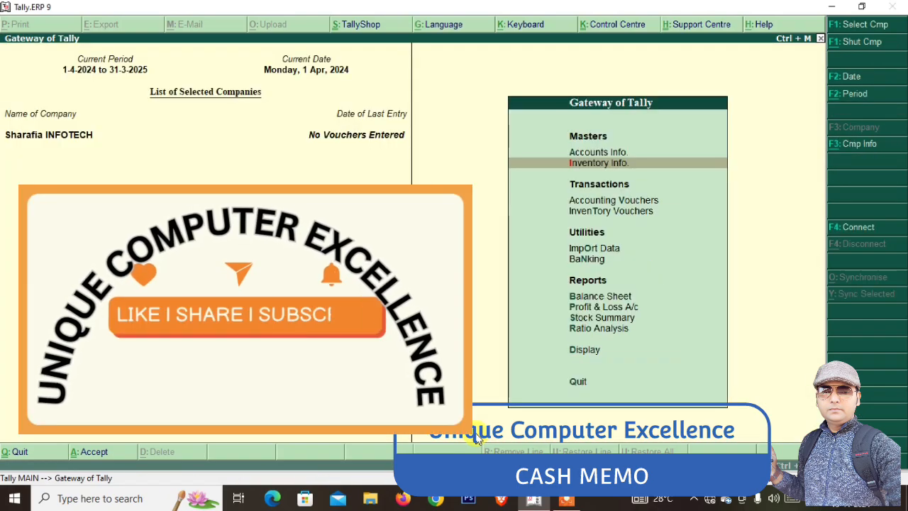
key(Down)
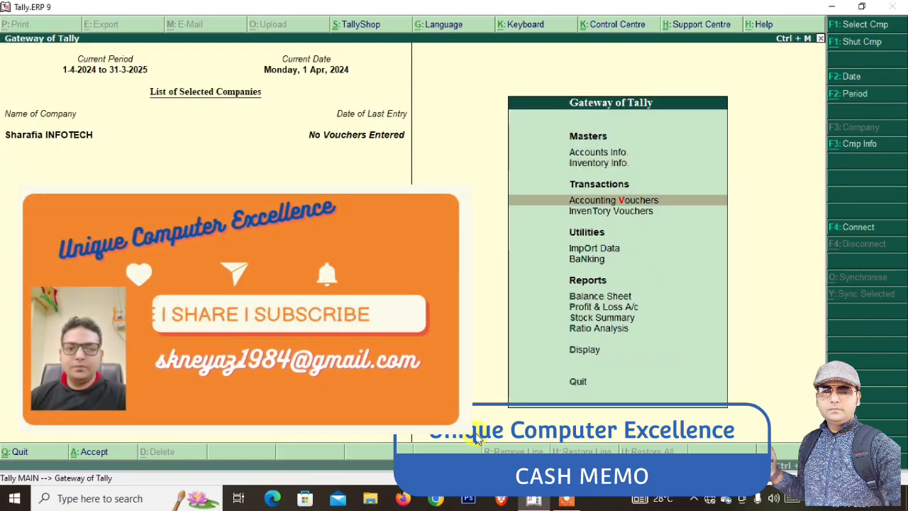
key(Return)
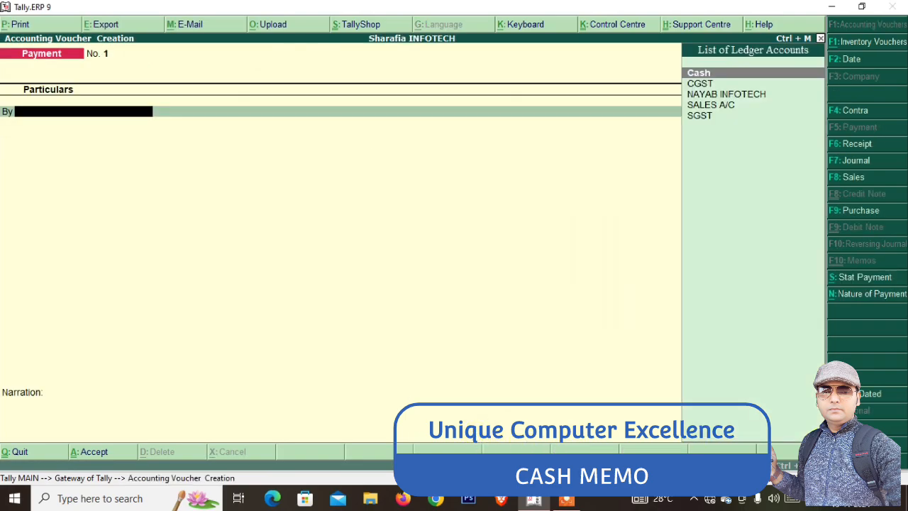
click(845, 180)
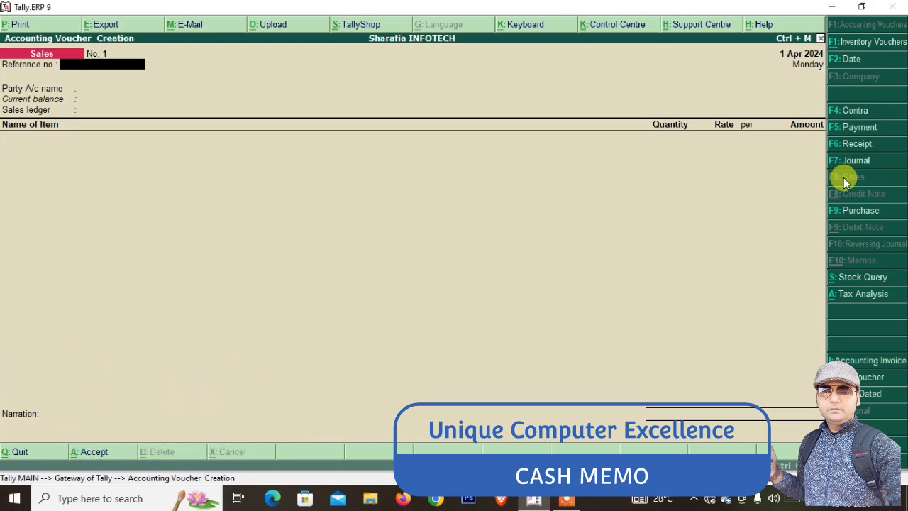
text(REF/001)
key(Return)
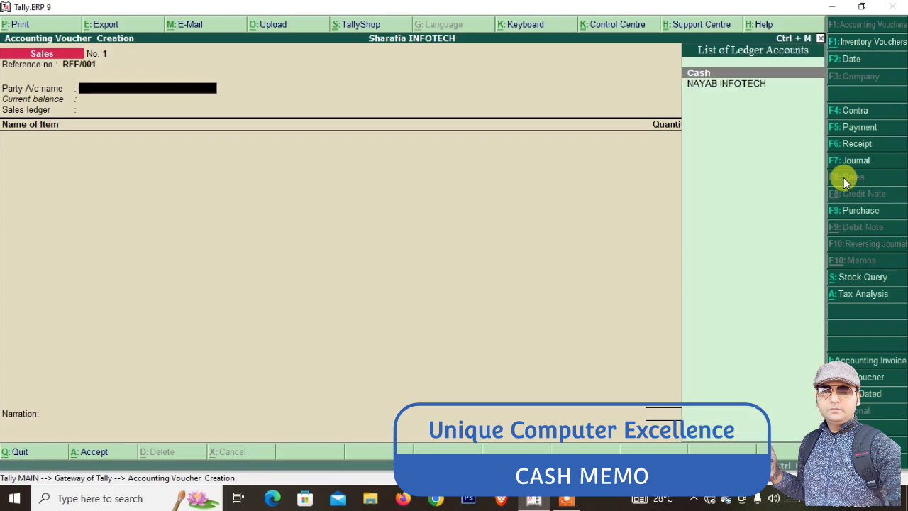
key(Down)
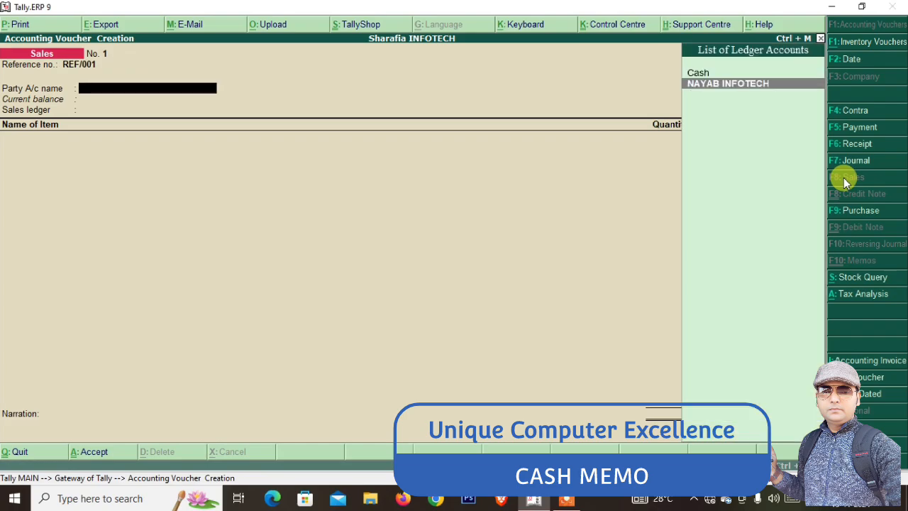
key(Up)
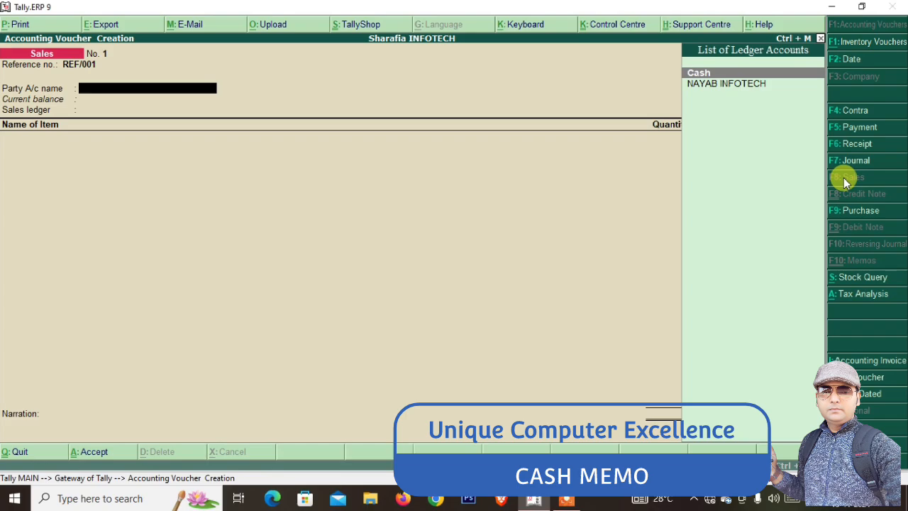
Choose Cash as party; enter delivery note SBN001, doc 123456, NUBAID TRANSPORT to KHIDDERPUR
key(Return)
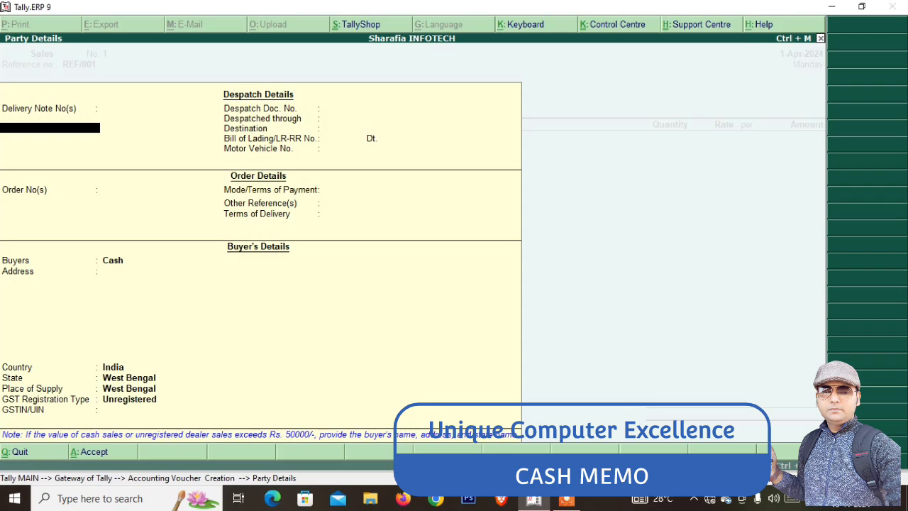
text(SBN001)
key(Return)
key(Return)
key(Return)
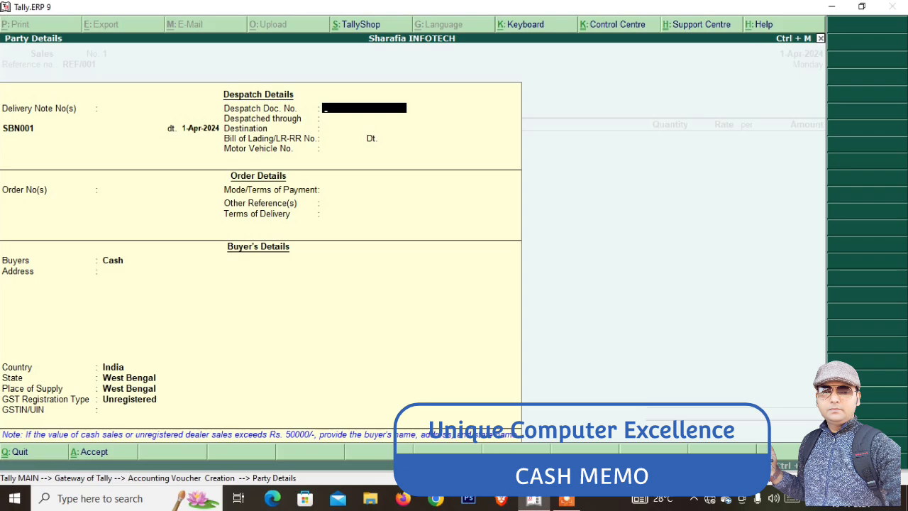
text(123456)
key(Return)
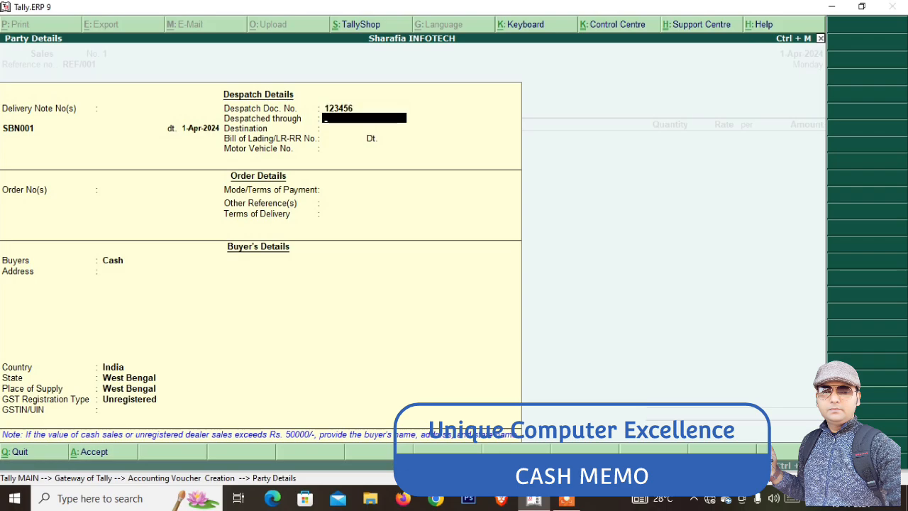
text(NUBAID TRANS)
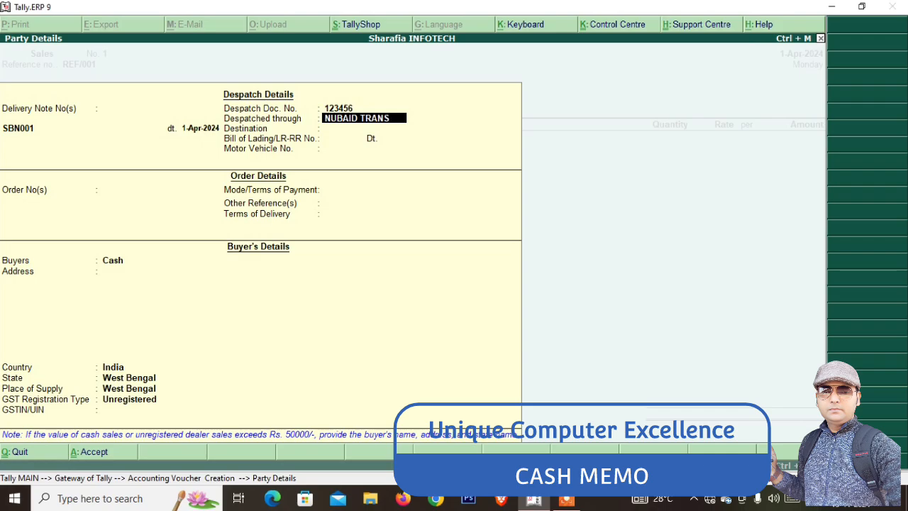
text(PORT)
key(Return)
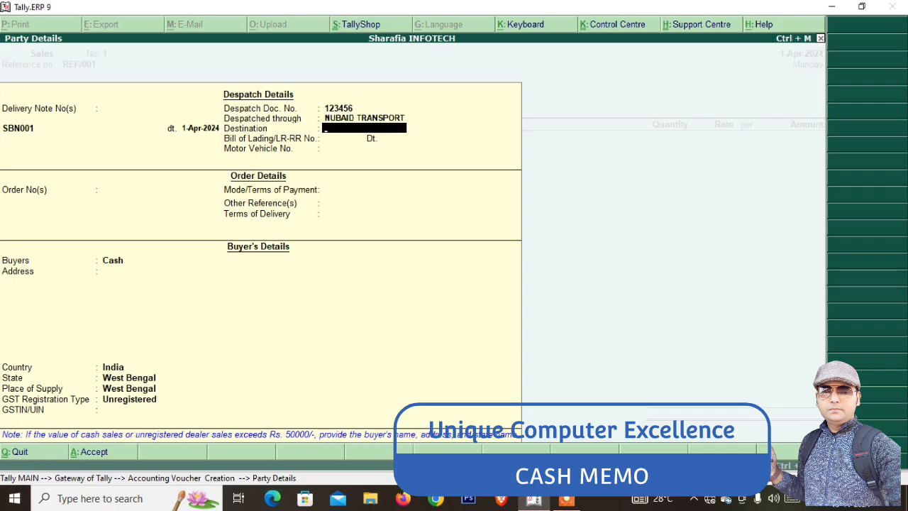
text(KHIDDERPUR)
key(Return)
Enter bill of lading 12345, vehicle WB0123414, order SB/001 and CASH payment terms
text(12345)
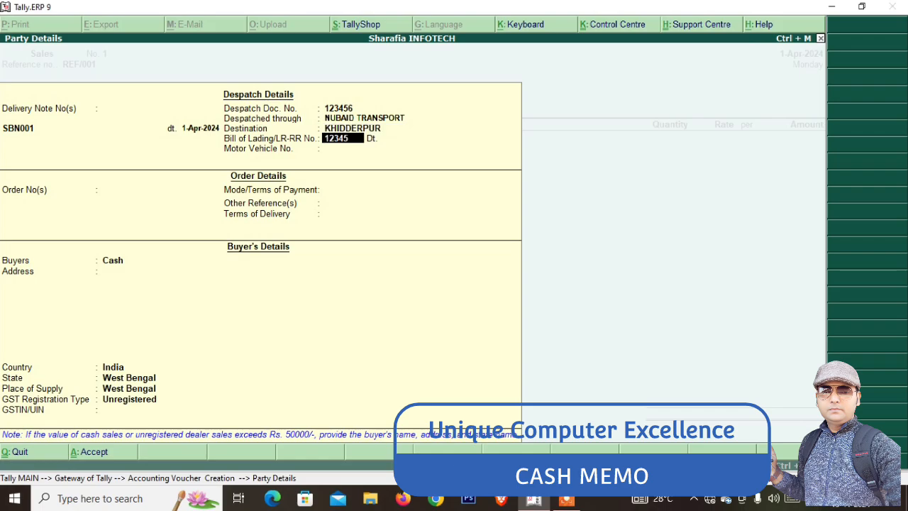
key(Return)
key(Return)
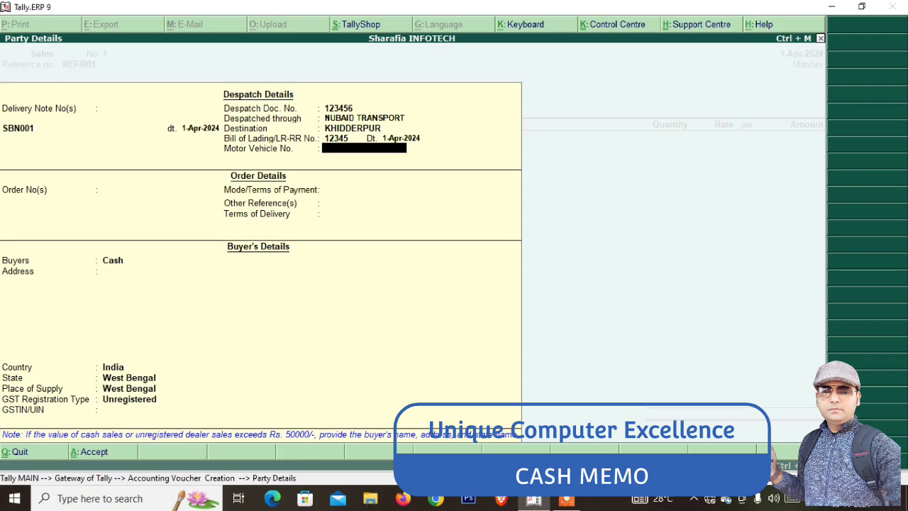
text(WB0123414)
key(Return)
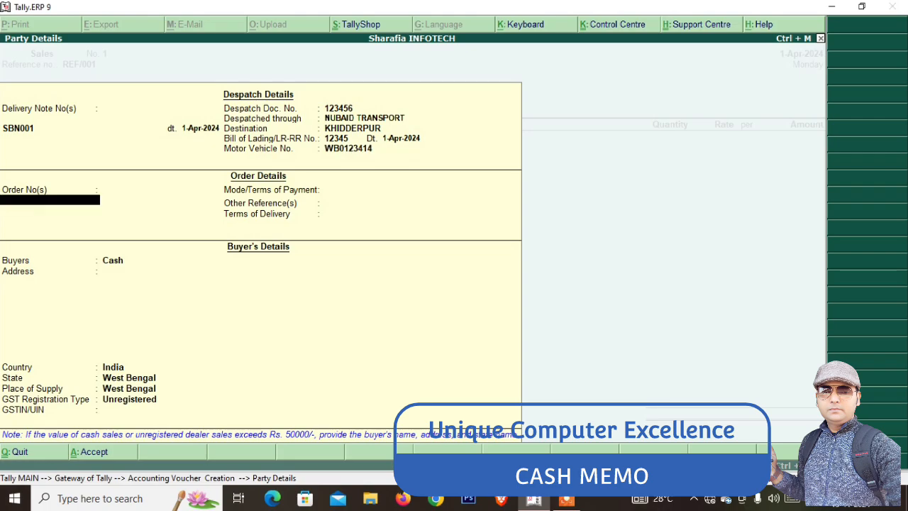
text(SB/001)
key(Return)
key(Return)
key(Return)
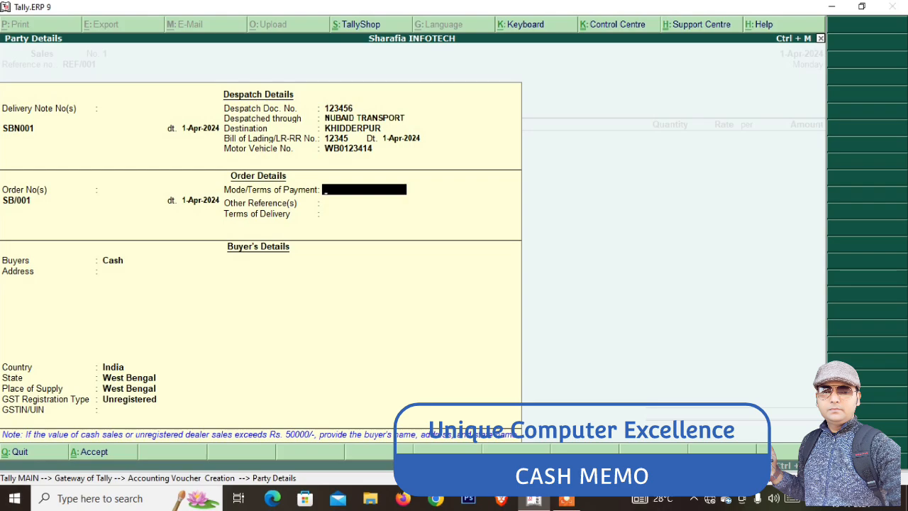
text(CASH)
key(Return)
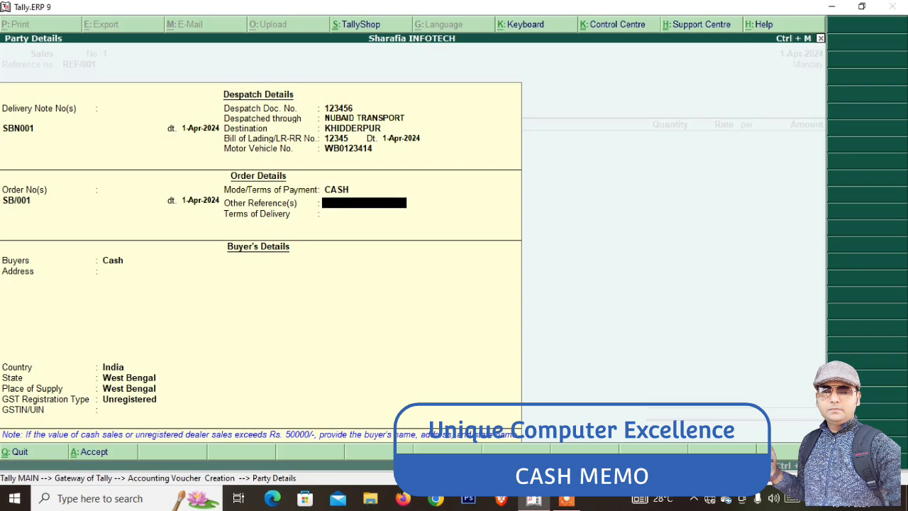
key(Return)
Keep India and West Bengal, set registration type to Regular, and close Party Details
key(Return)
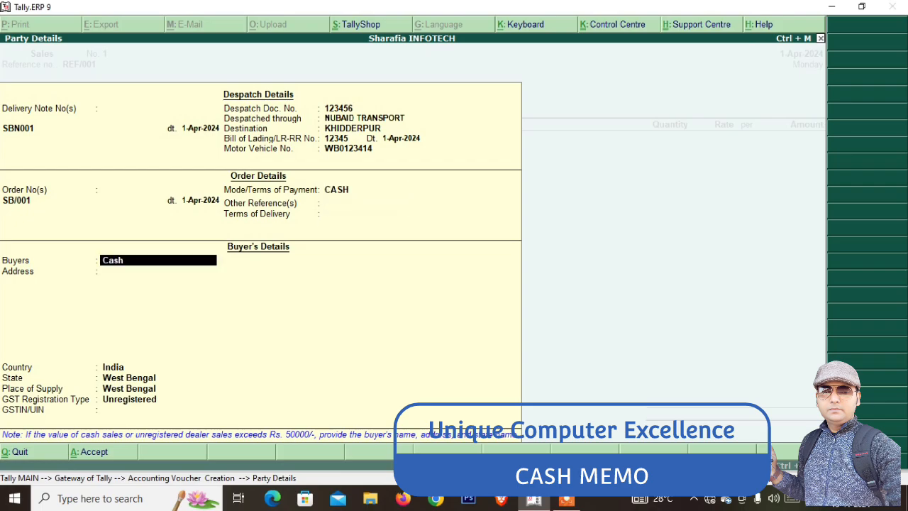
key(Return)
key(Return)
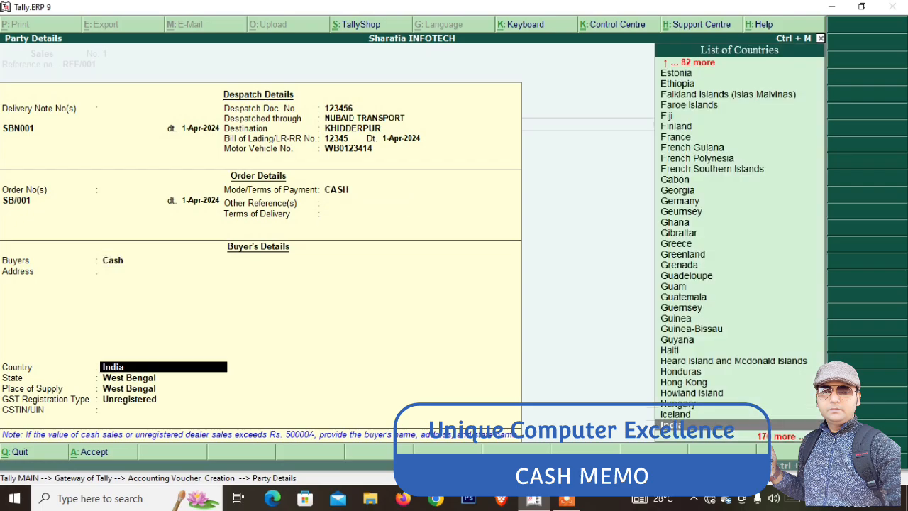
key(Return)
key(Return)
key(Return)
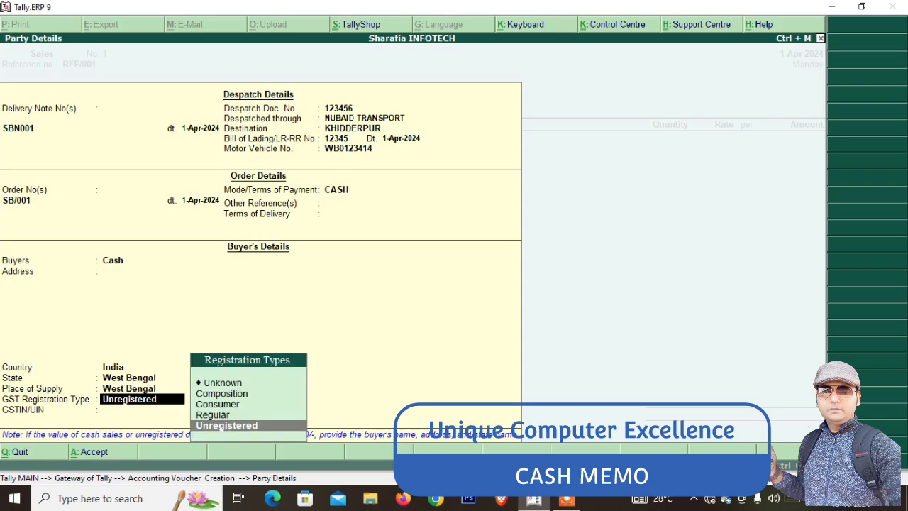
text(re)
key(Return)
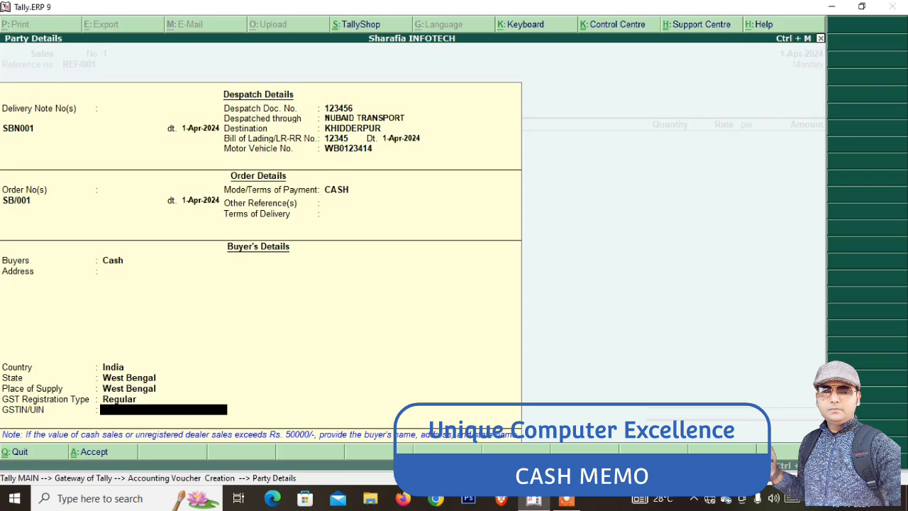
key(Return)
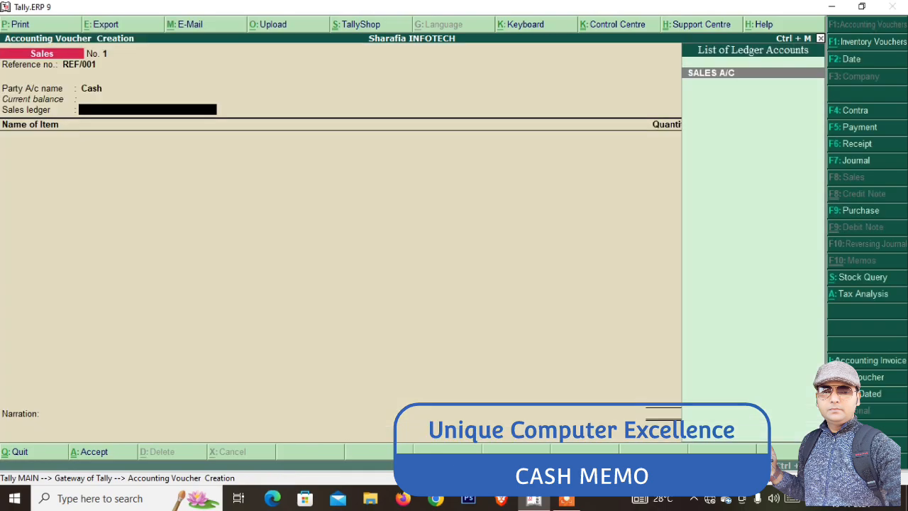
Select SALES A/C and enter SSD, 10 NOS at 1,000 for 10,000
key(Return)
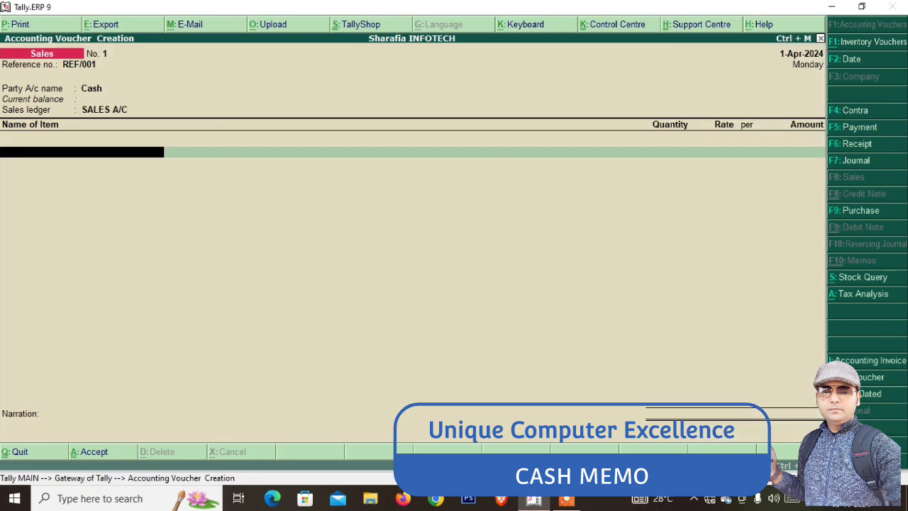
text(SS)
key(Return)
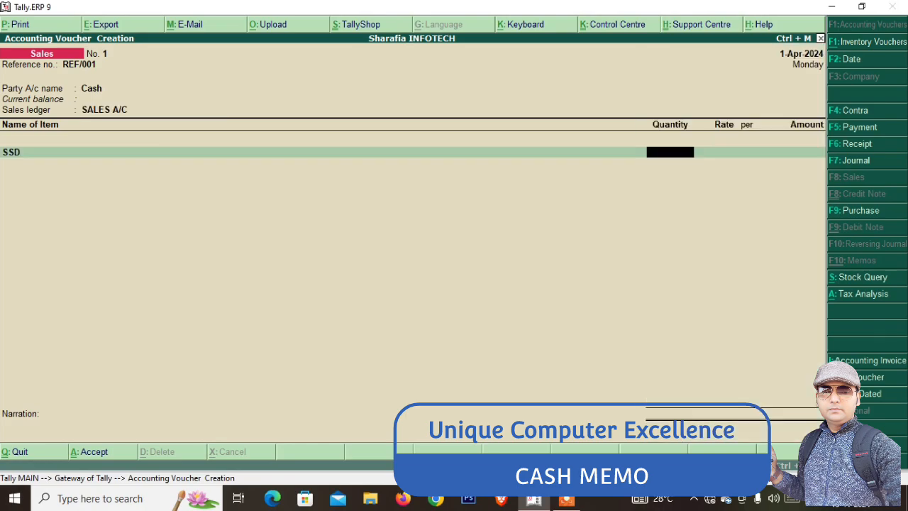
text(10)
key(Return)
text(10000)
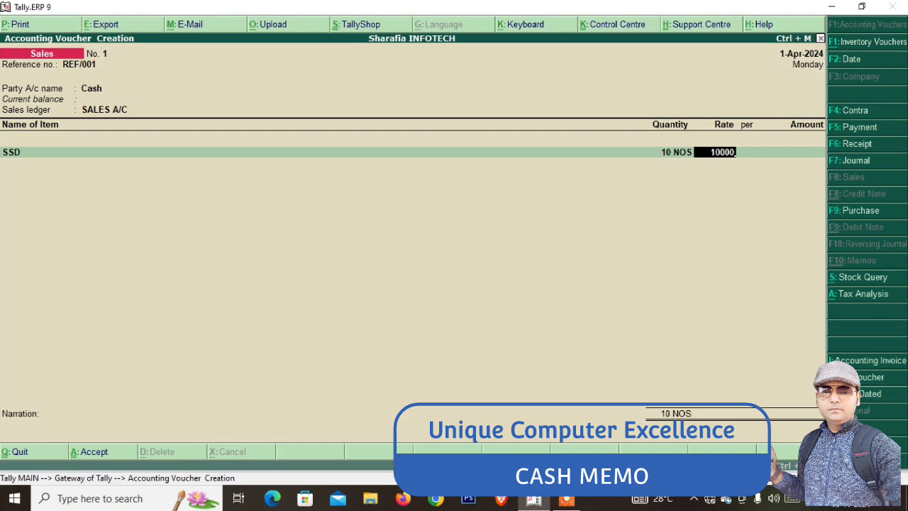
key(Return)
key(Return)
key(Return)
Add RAM, 15 NOS at 1,500, correcting the mistyped quantity
text(RA)
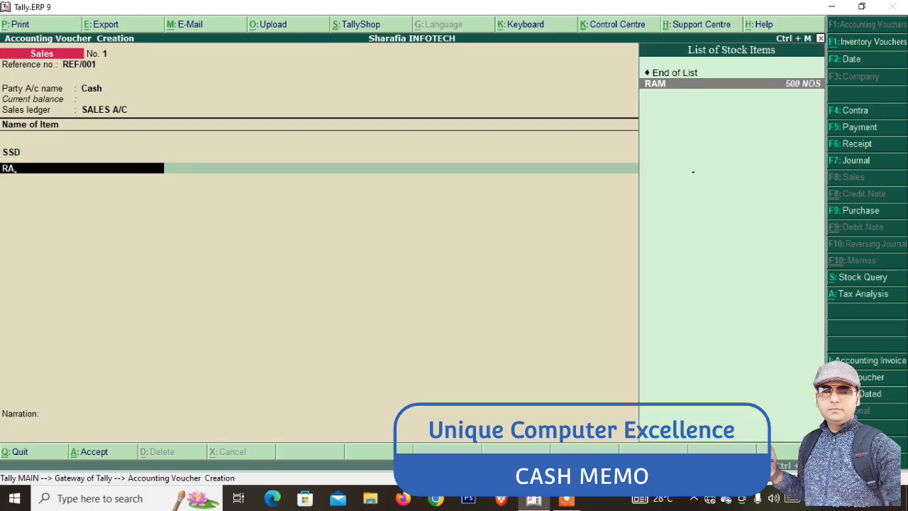
key(Return)
text(5)
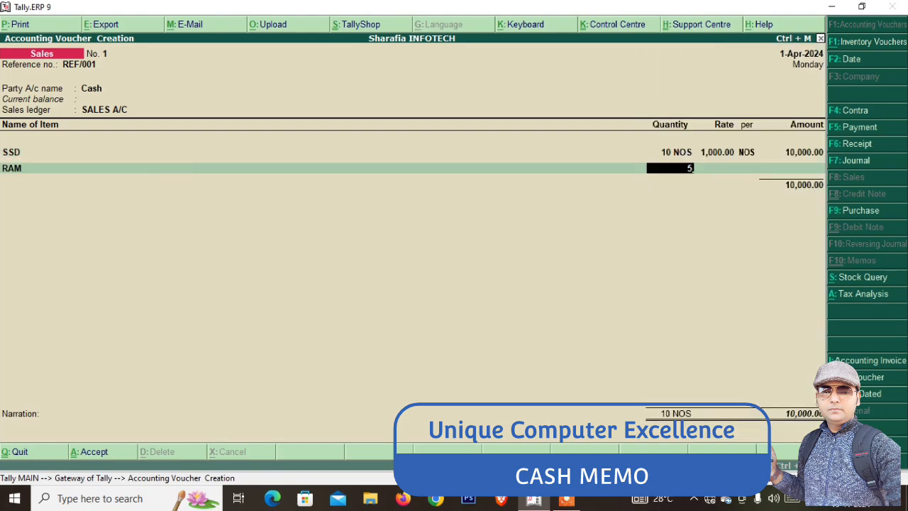
key(BackSpace)
text(15)
key(Return)
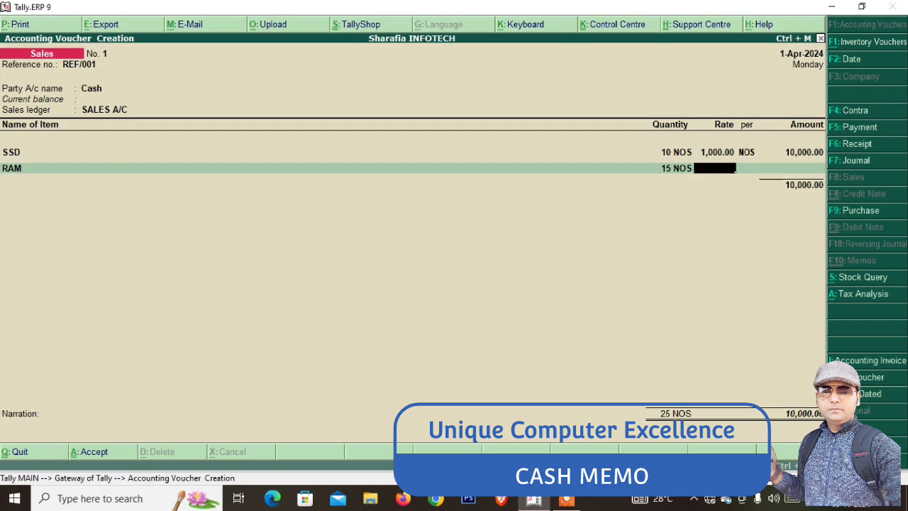
text(1,500)
key(Return)
key(Return)
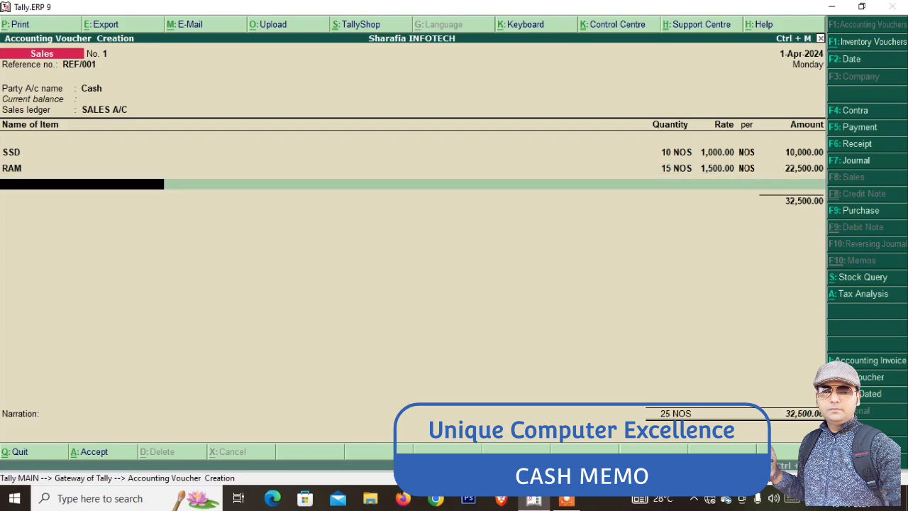
Add CGST and SGST rows of 2,925.00 each and save the voucher at 38,350.00
text(C)
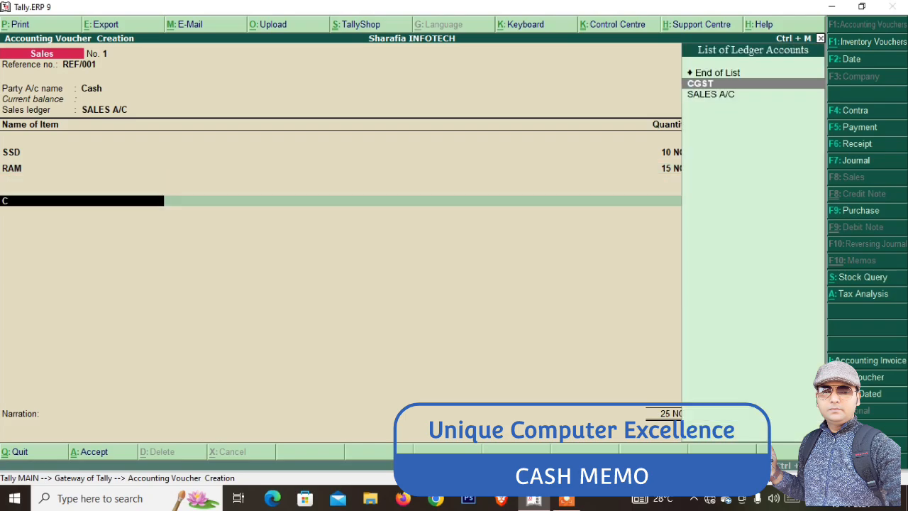
key(Return)
key(Return)
text(S)
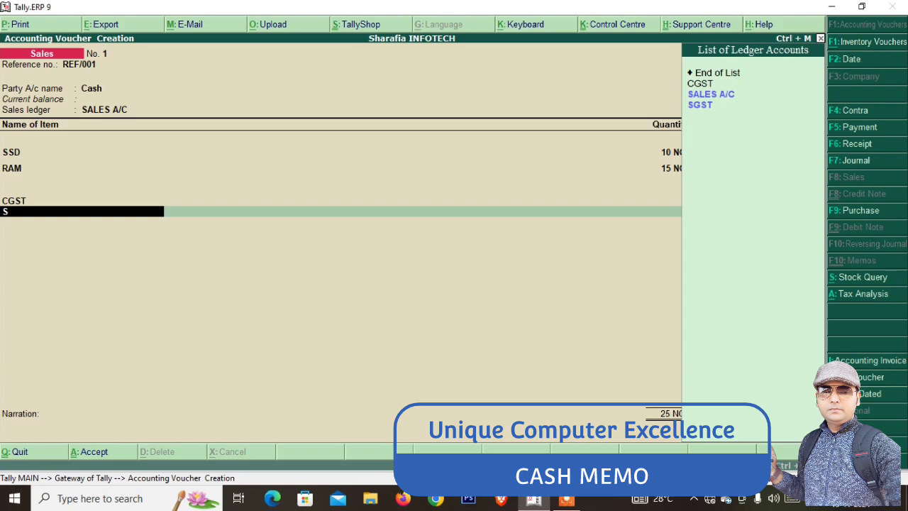
text(G)
key(Return)
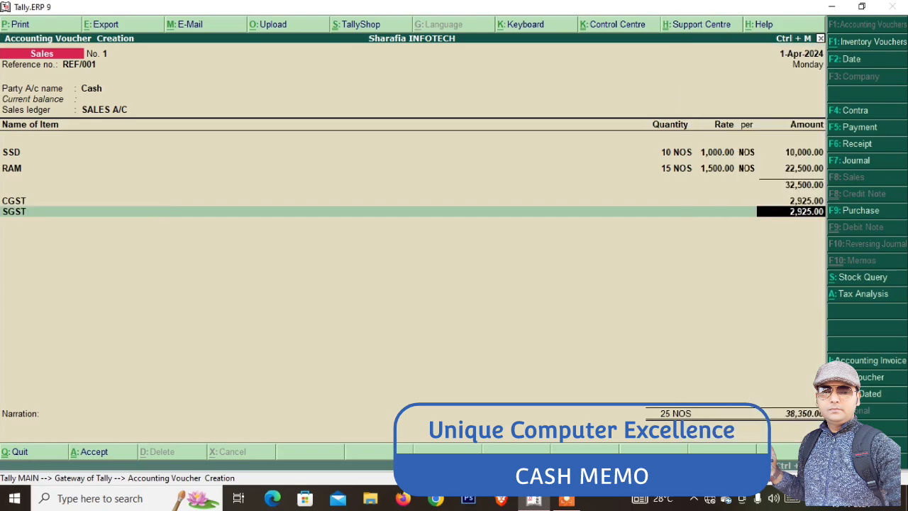
key(Return)
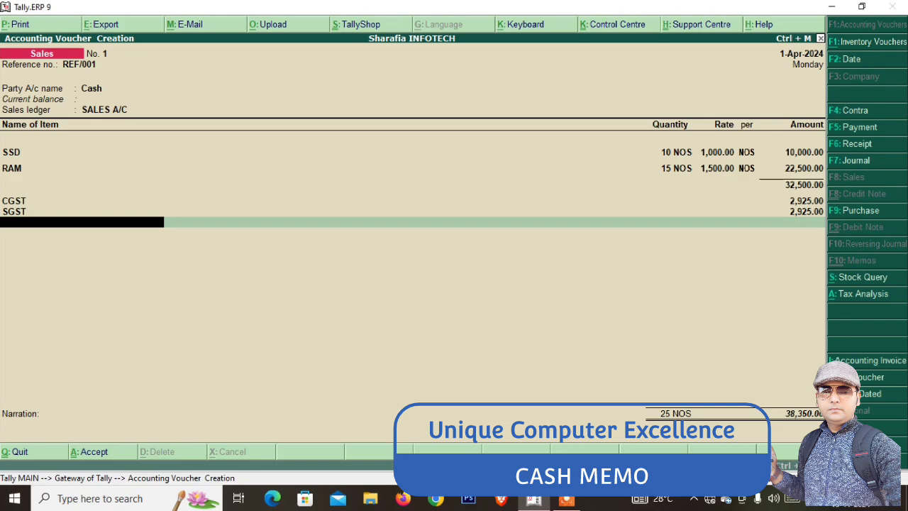
key(ctrl+a)
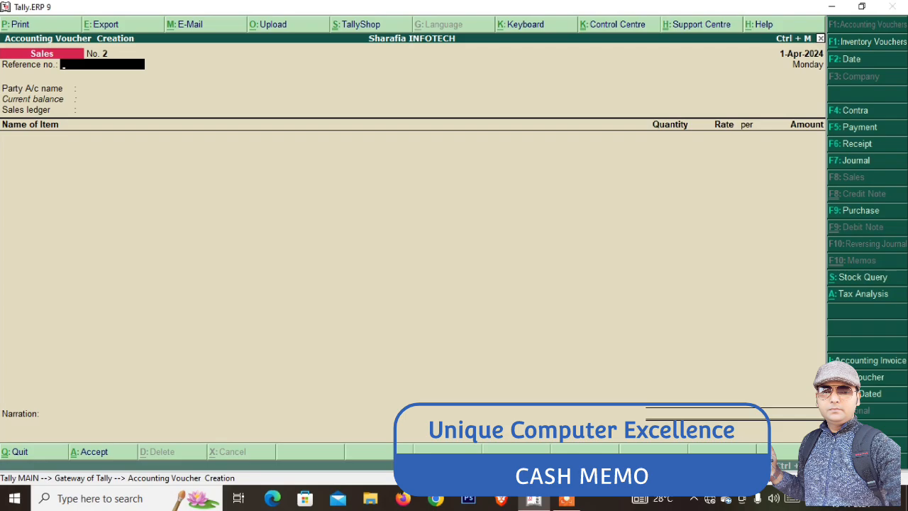
Reopen Sales voucher No. 1 and preview its Tax Invoice print, zoomed in
key(Page_Up)
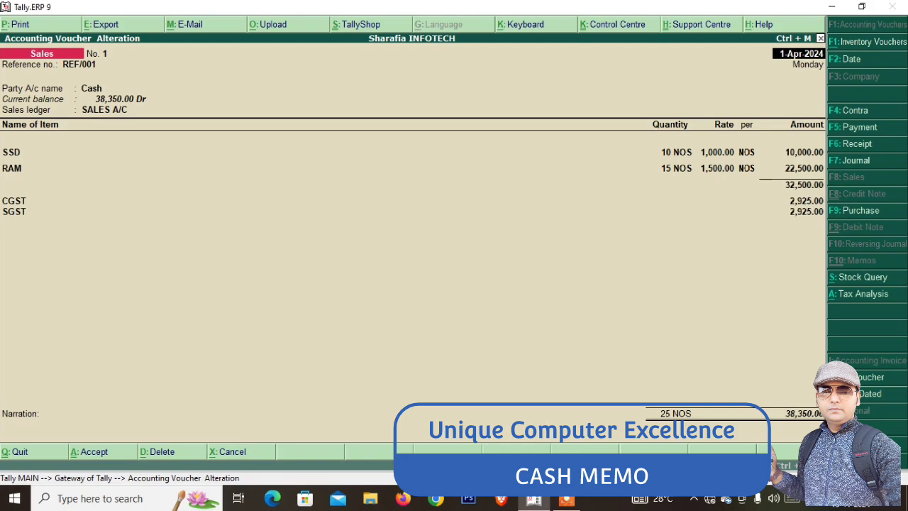
key(alt+p)
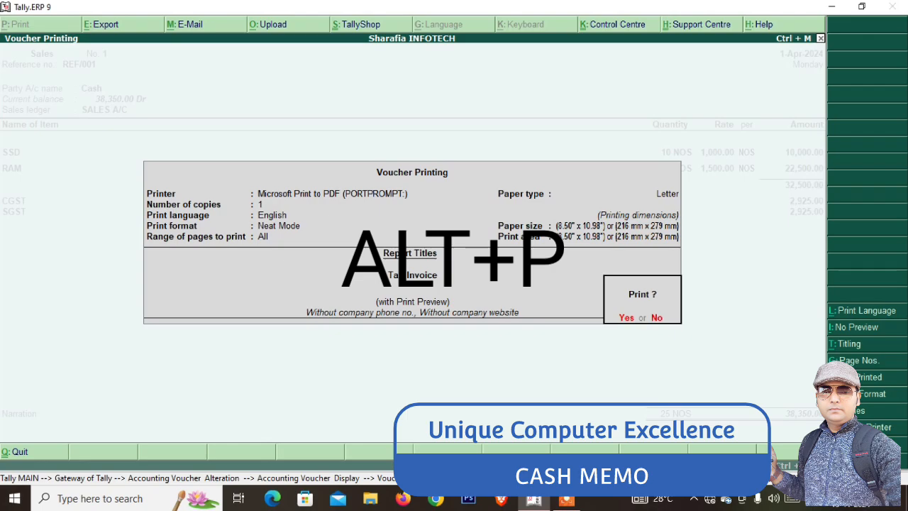
key(Return)
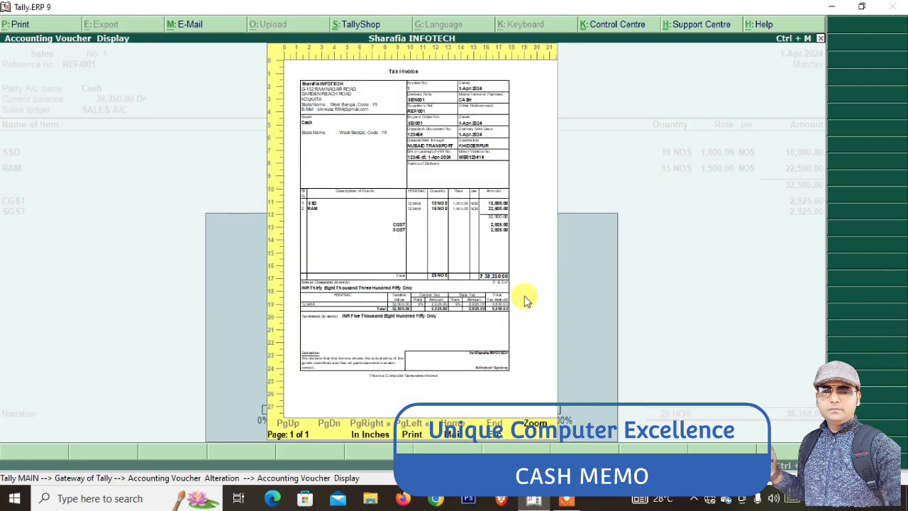
click(552, 217)
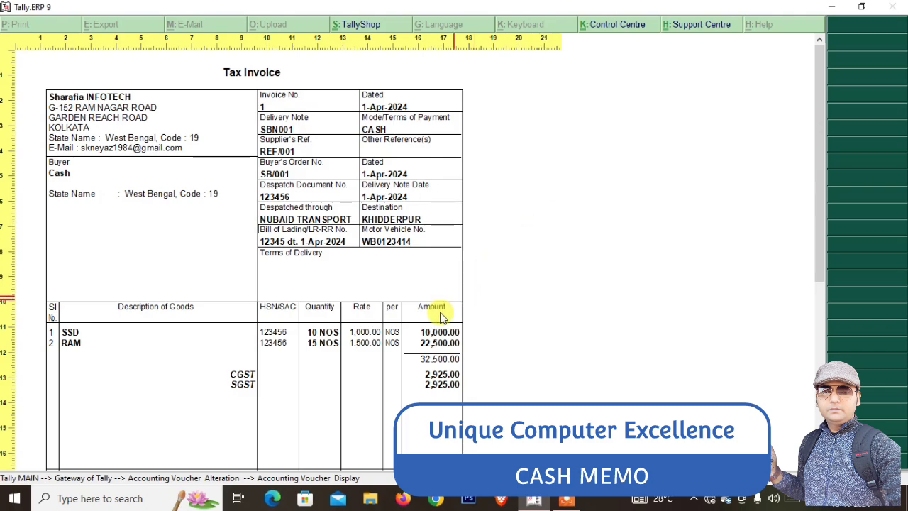
scroll(330, 351, down, 1)
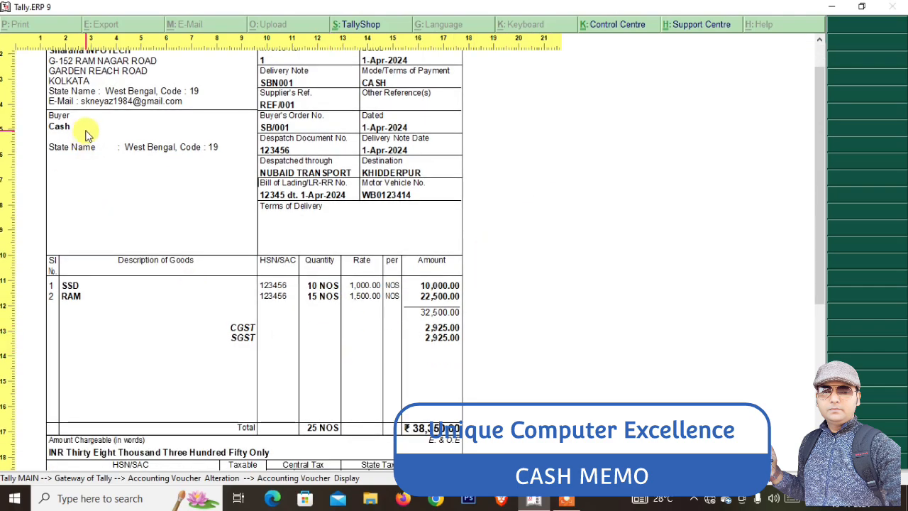
Minimise Tally, open CASH MEMO BILL.pdf from the desktop in Chrome, then return to Tally
click(832, 6)
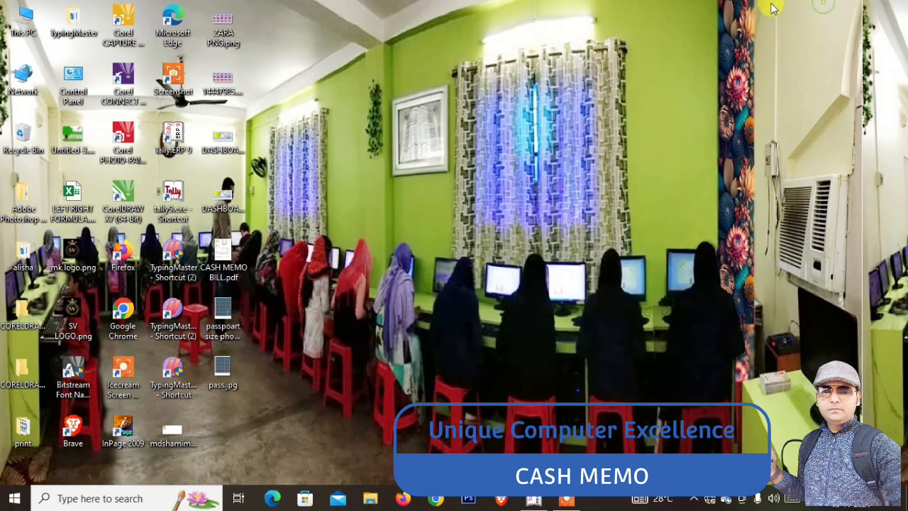
double_click(222, 247)
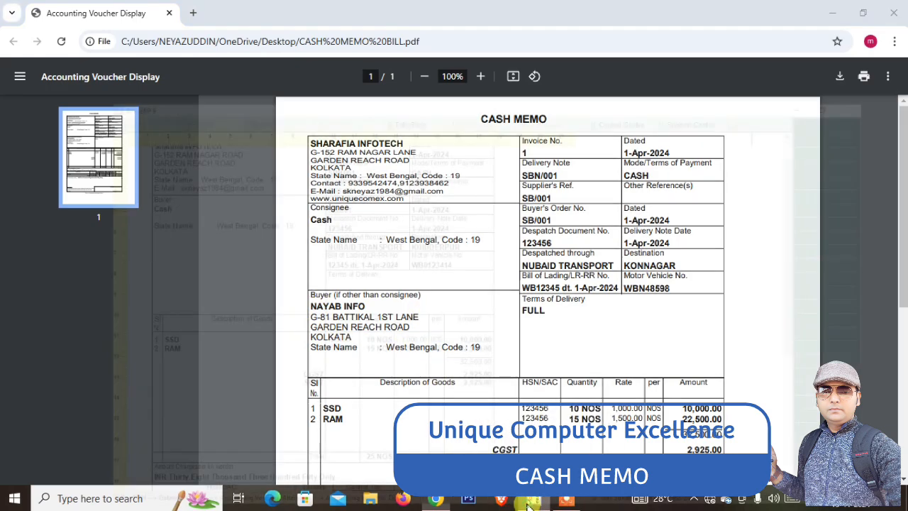
click(533, 500)
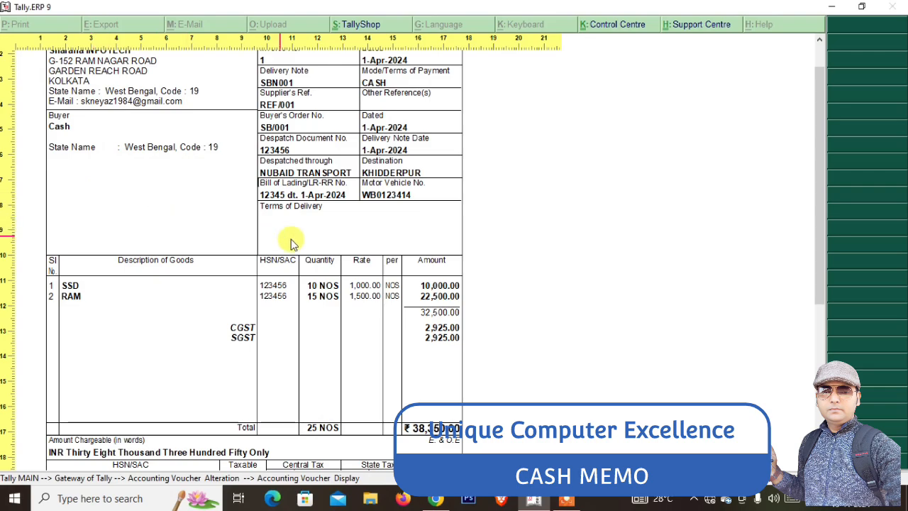
Leave the zoomed view and close the print preview of Sales voucher No. 1
scroll(298, 264, up, 1)
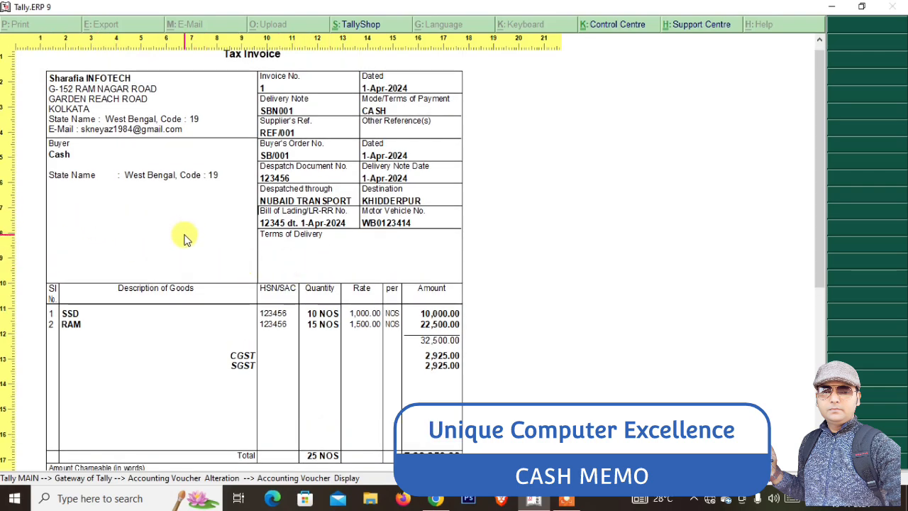
key(Escape)
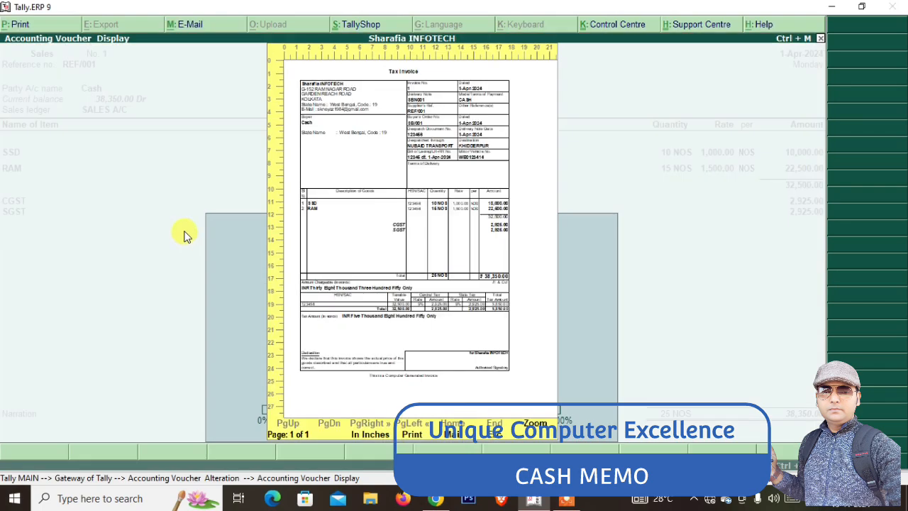
click(183, 235)
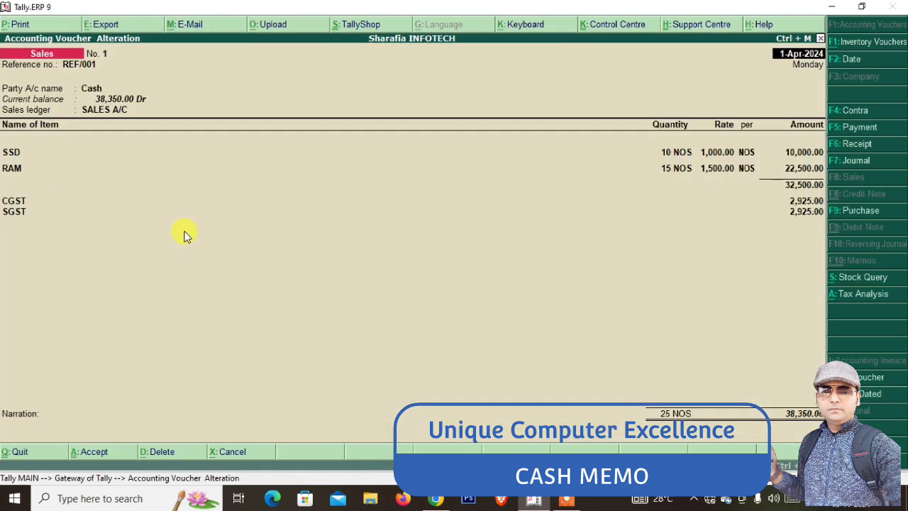
Set 'Allow separate buyer and consignee names' to Yes via F12 and reopen Party Details
key(Return)
key(Return)
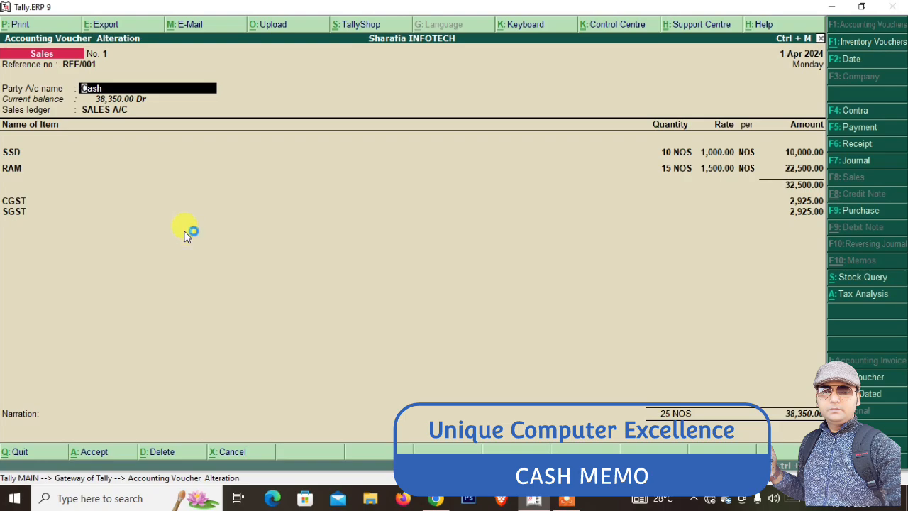
key(F12)
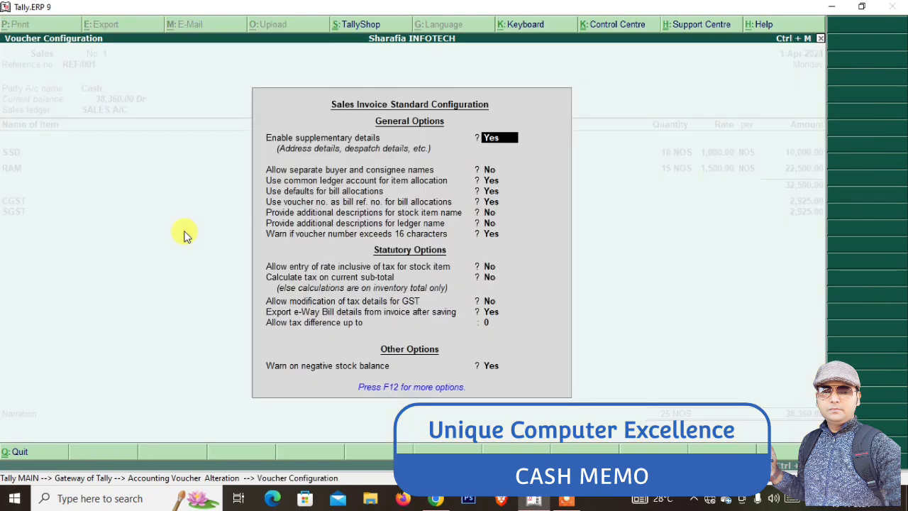
key(Return)
key(Return)
key(Up)
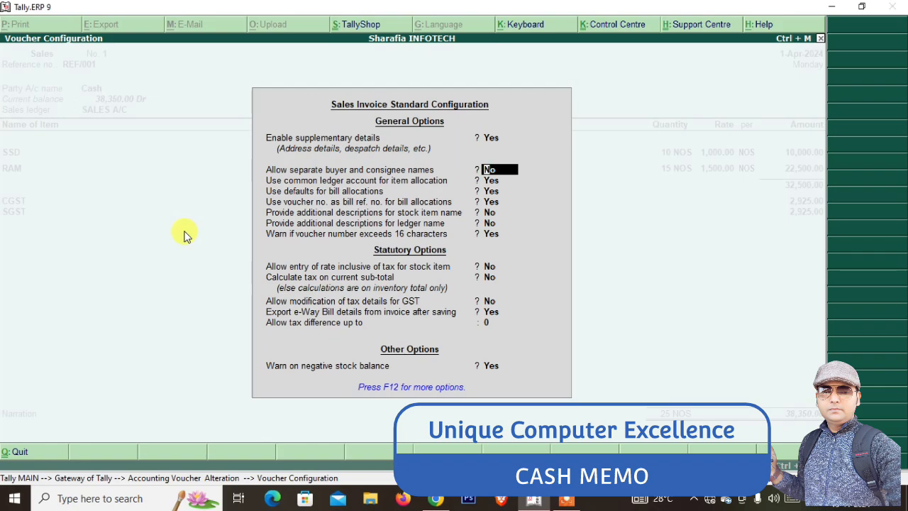
text(Y)
key(Return)
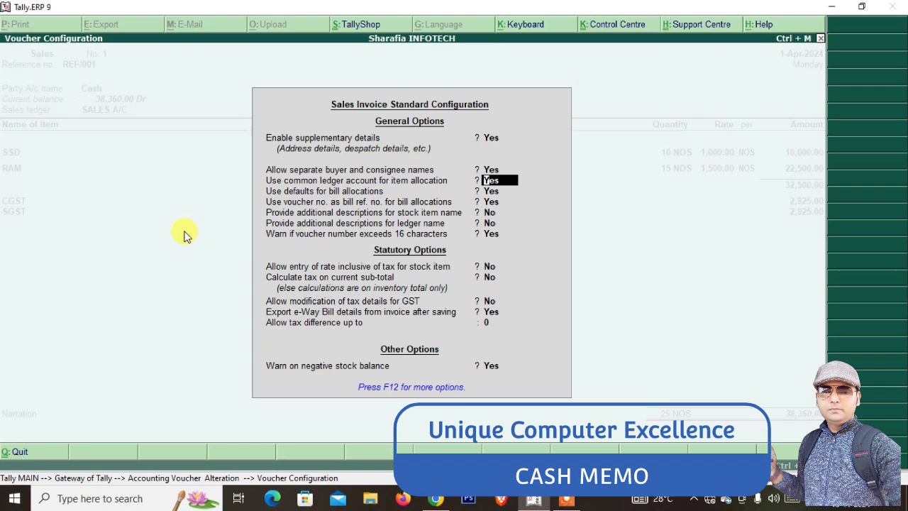
key(ctrl+a)
key(Return)
Pick NAYAB INFOTECH from the ledger list (Alt+M) as the buyer
key(Return)
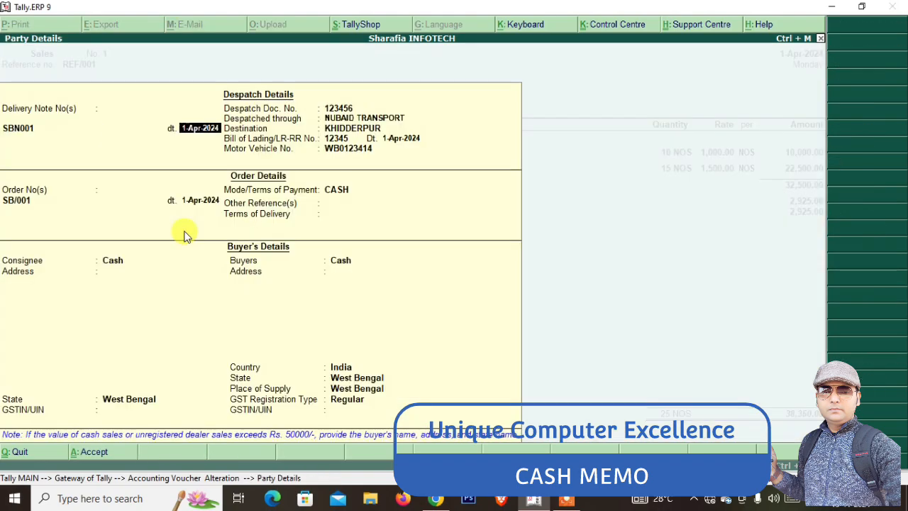
key(Return)
key(Return)
key(Return)
key(Return)
key(Return)
key(Return)
key(Return)
key(Return)
key(Return)
key(Return)
key(Return)
key(Return)
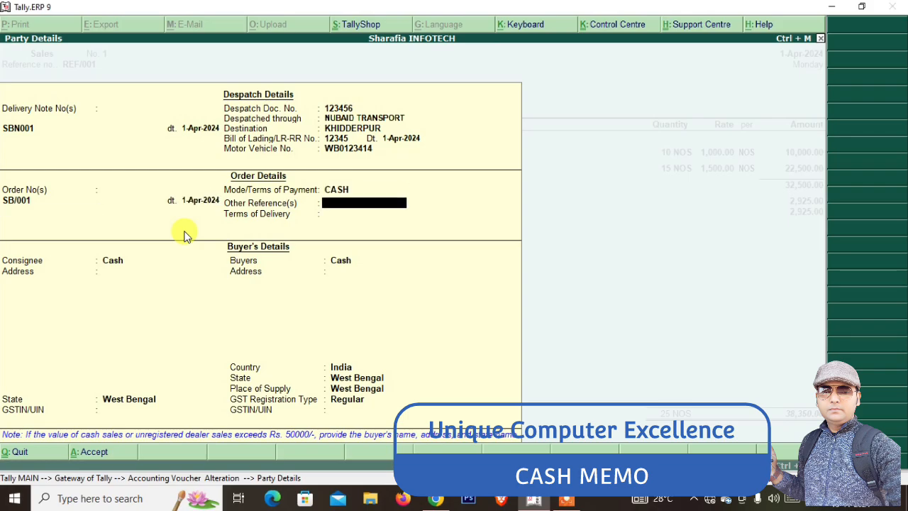
key(Return)
key(Return)
key(Return)
key(Return)
key(Return)
key(Return)
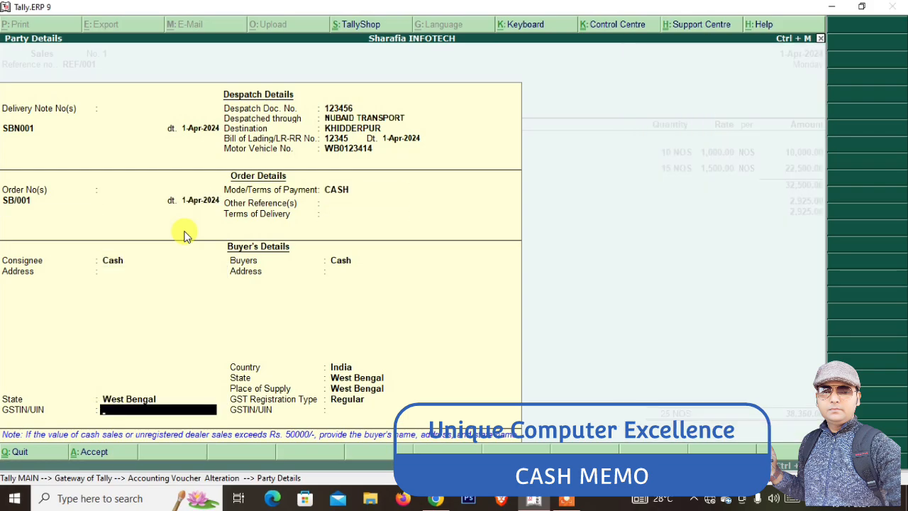
key(Return)
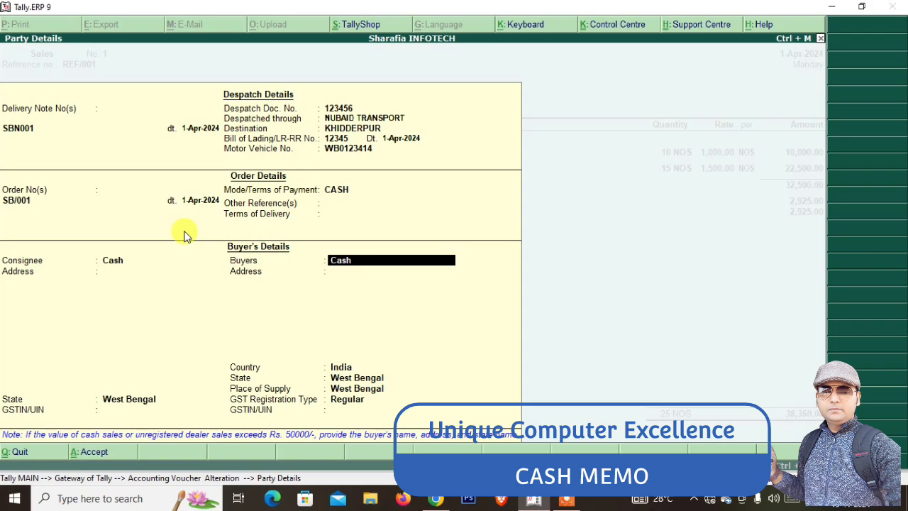
key(alt+m)
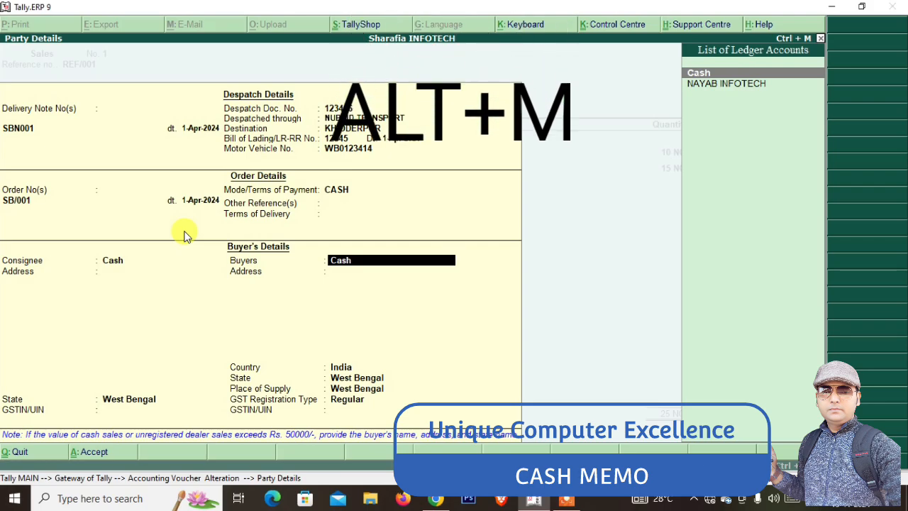
key(Down)
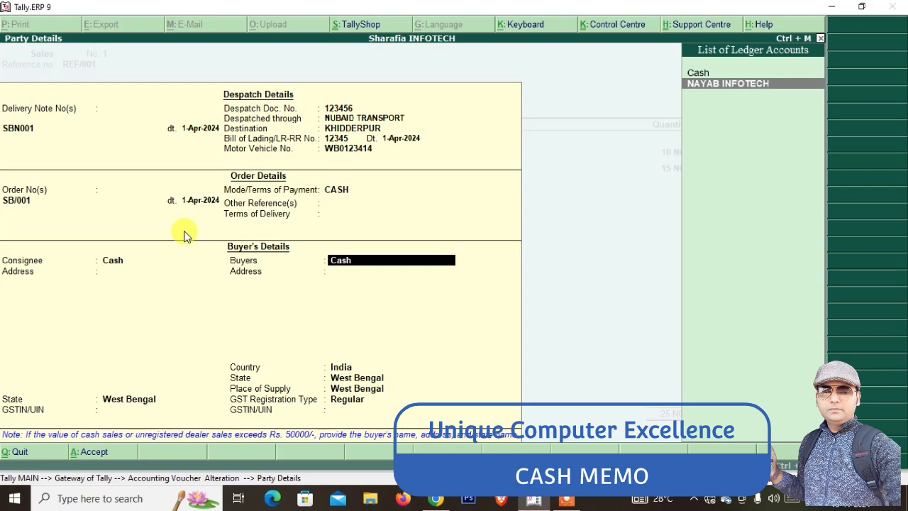
key(Return)
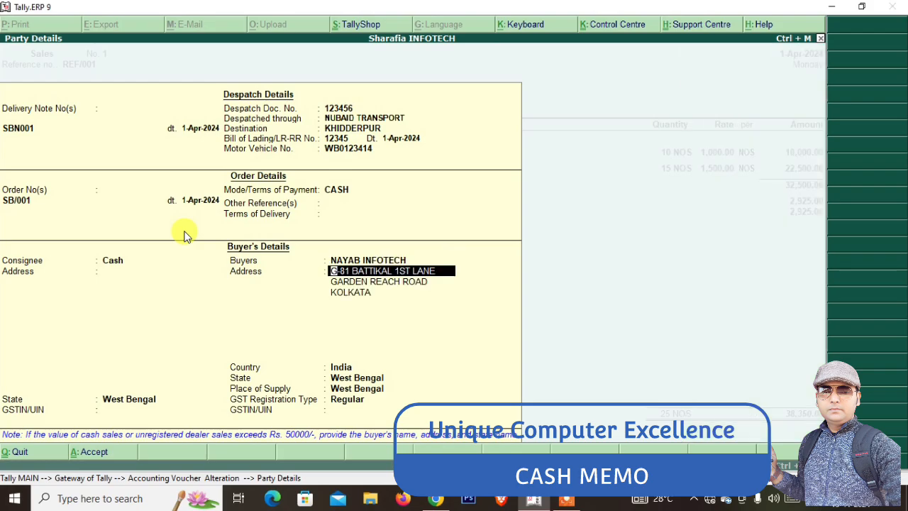
Accept the Kolkata address and Regular registration type, save voucher No. 1, and reopen it
key(Return)
key(Return)
key(Return)
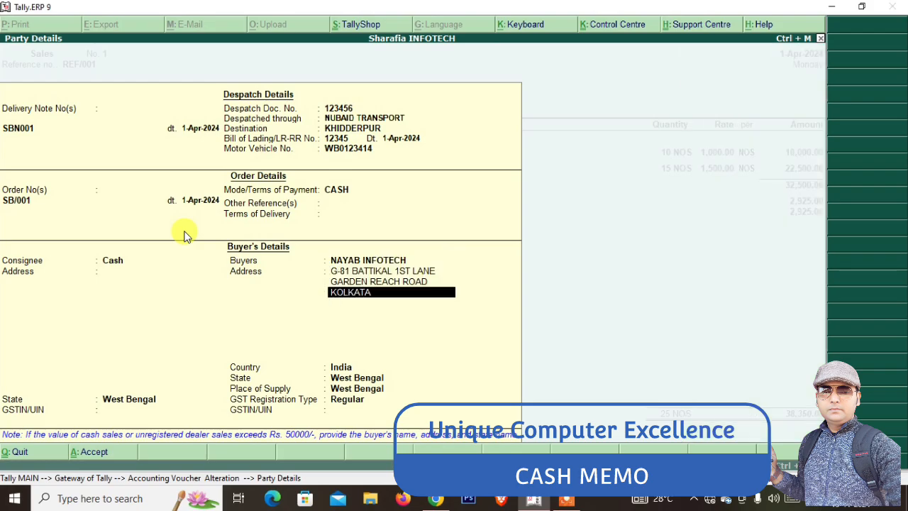
key(Return)
key(Return)
key(Return)
key(Return)
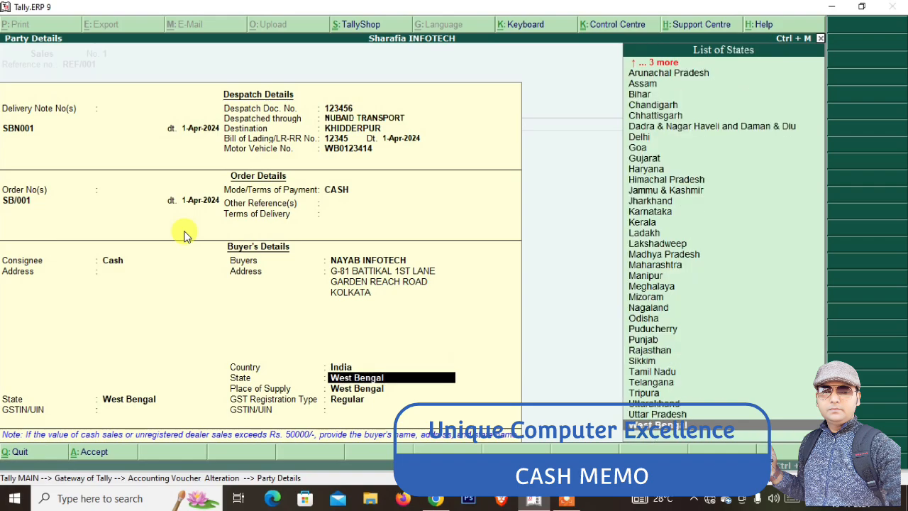
key(Return)
key(Return)
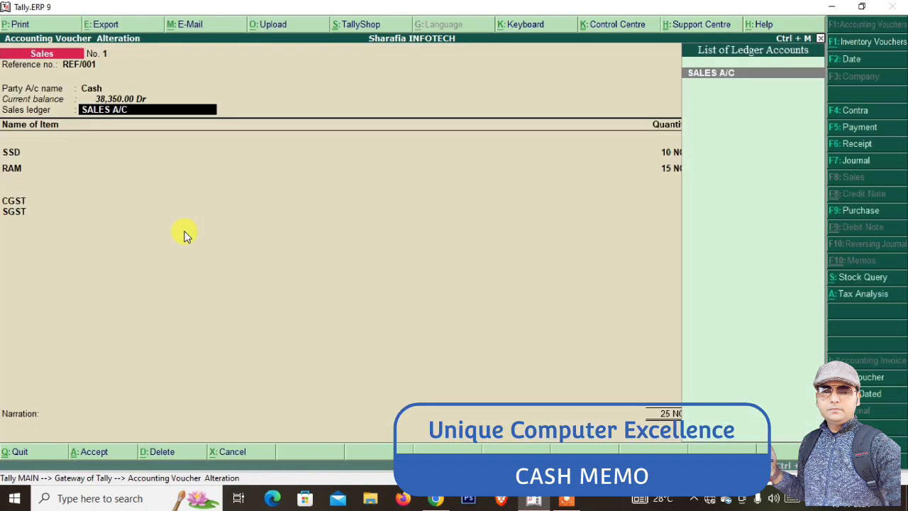
key(Return)
key(Return)
key(Return)
key(Return)
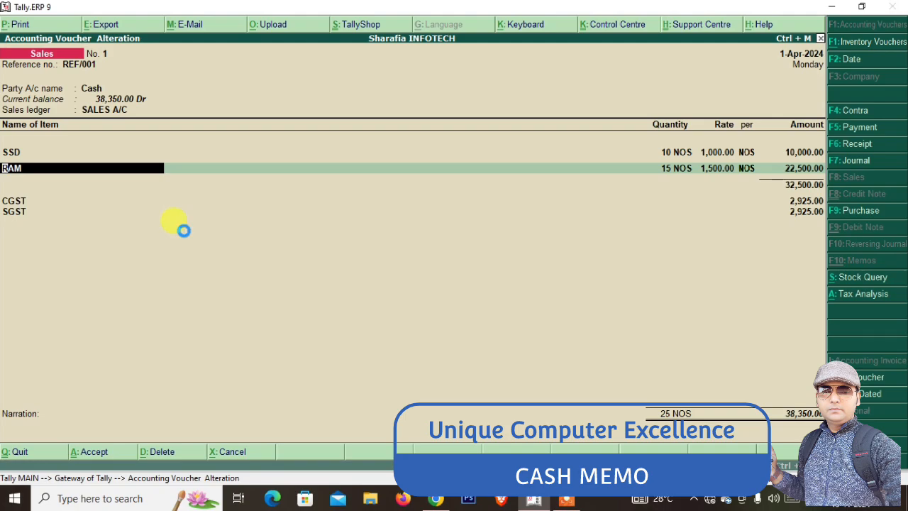
key(ctrl+a)
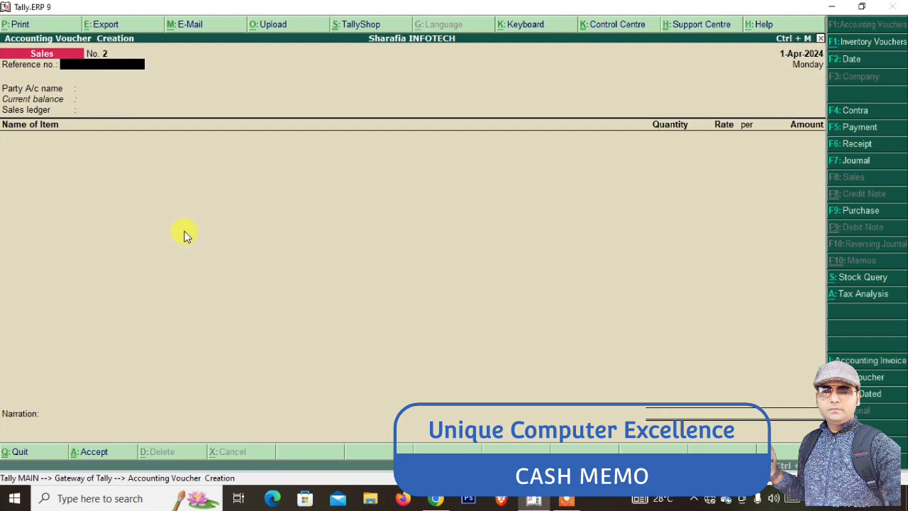
key(Page_Up)
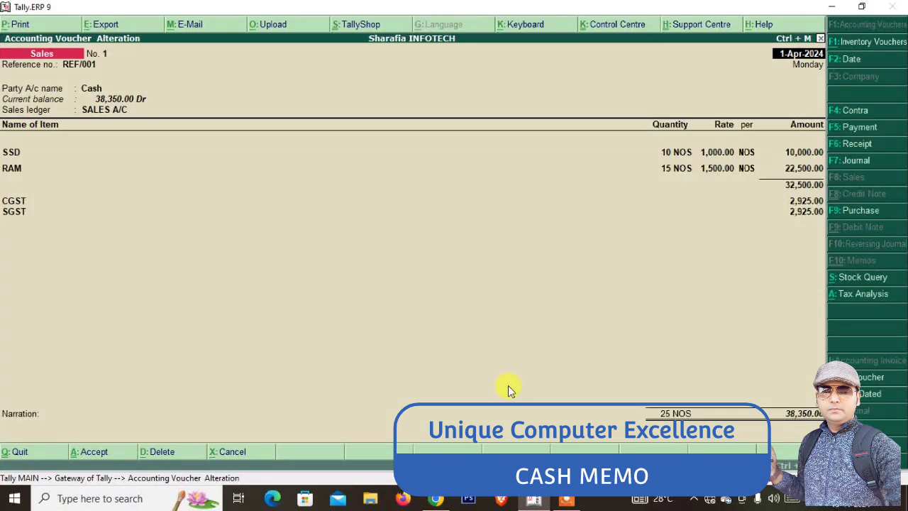
Preview the Tax Invoice showing NAYAB INFOTECH at full size, then bring up CASH MEMO BILL.pdf
key(alt+p)
key(Return)
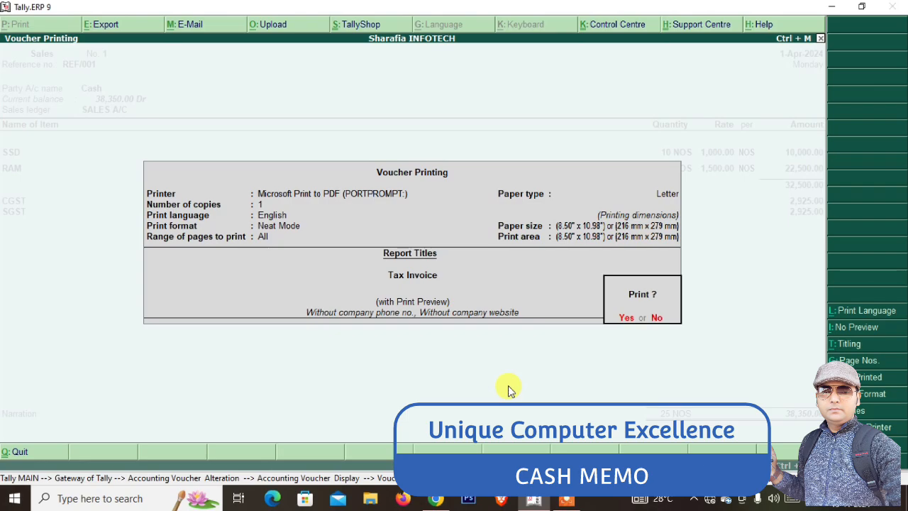
key(Return)
key(alt+z)
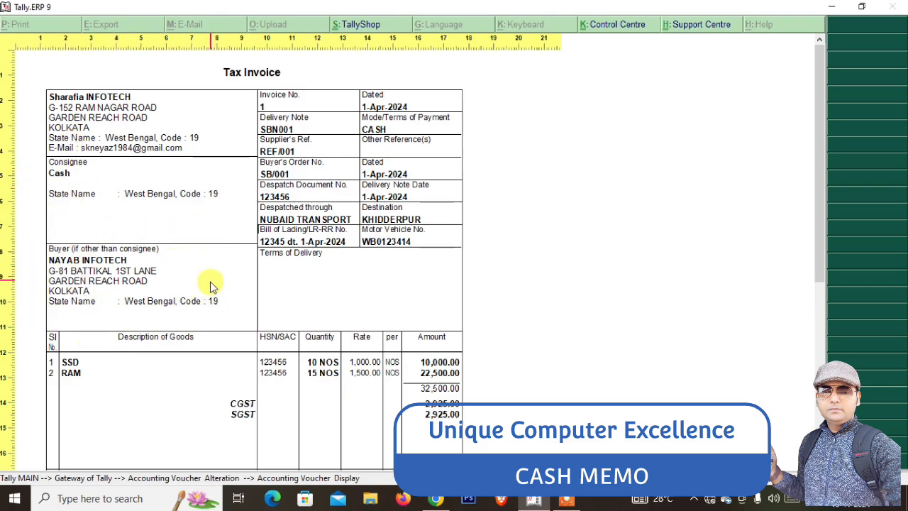
click(436, 498)
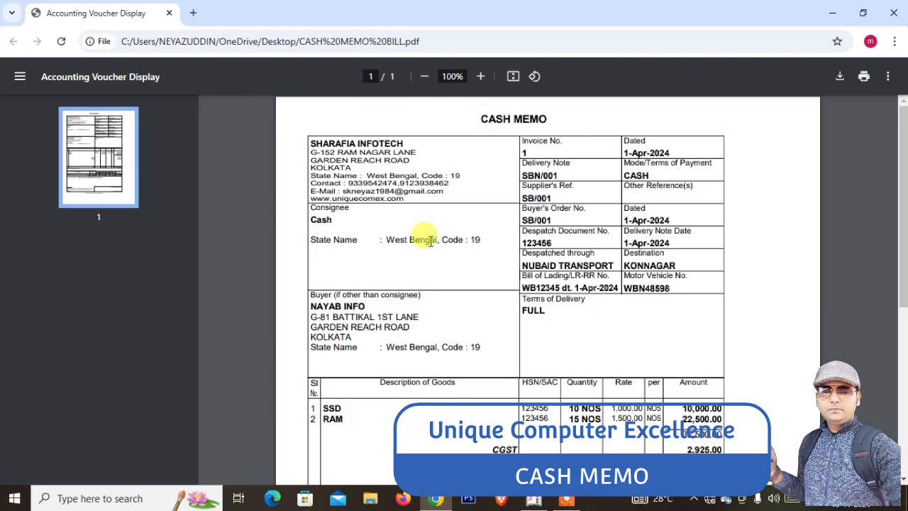
Compare CASH MEMO BILL.pdf with Tally's ₹38,350.00 Tax Invoice preview, then leave the zoomed view
scroll(424, 241, down, 3)
scroll(386, 250, up, 3)
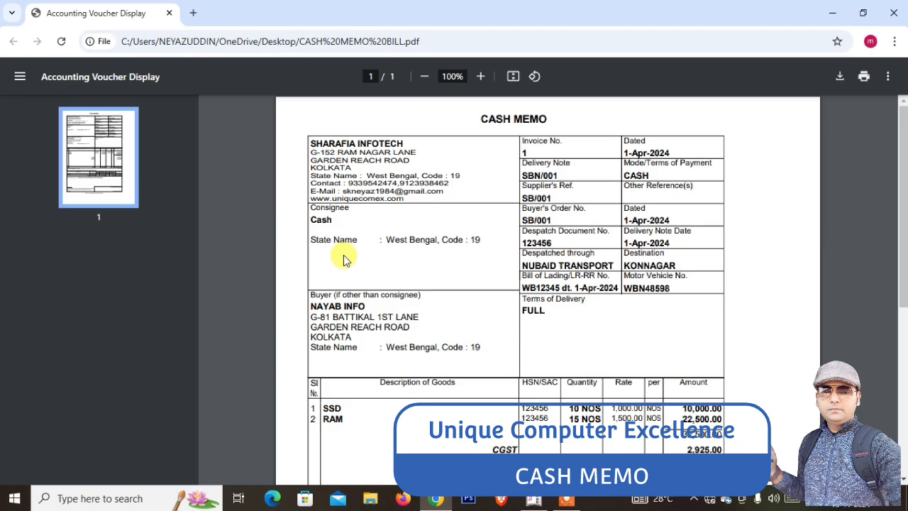
key(alt+Tab)
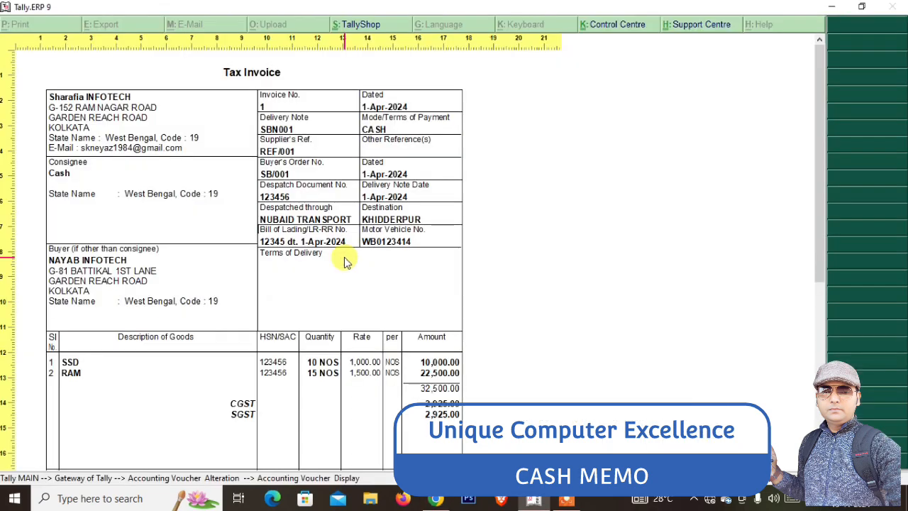
key(alt+Tab)
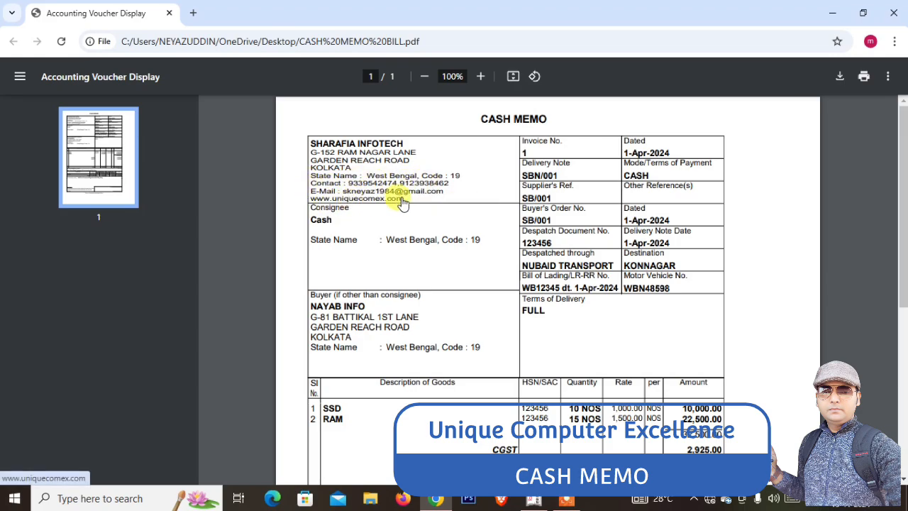
key(alt+Tab)
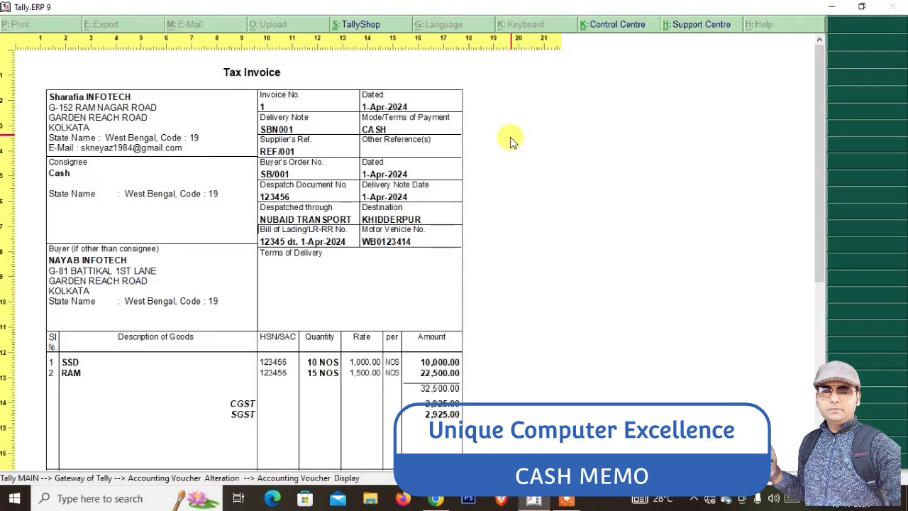
key(Escape)
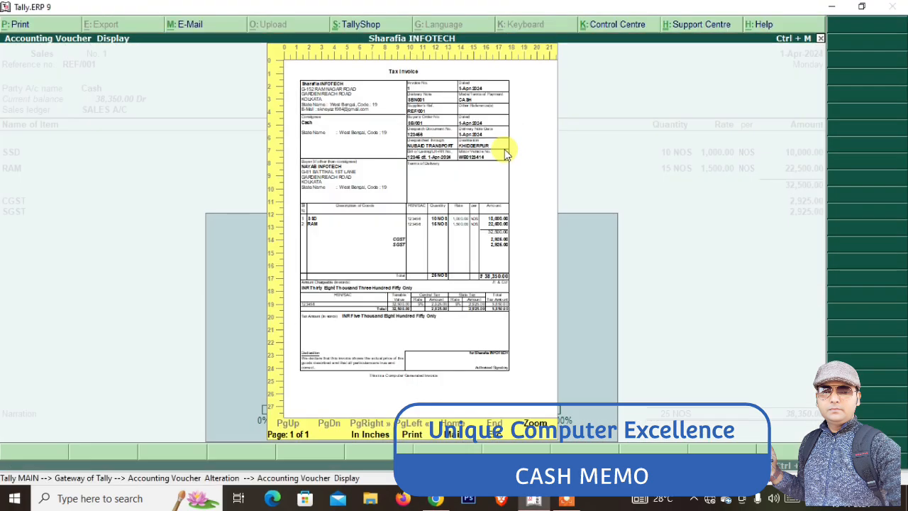
Retitle the sales voucher printout CASH MEMO, leaving the sub-title empty
key(Escape)
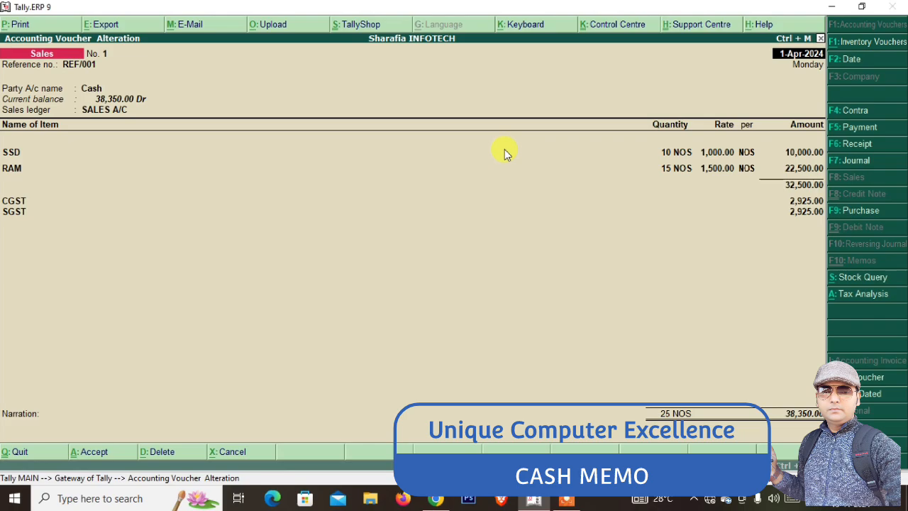
key(alt+p)
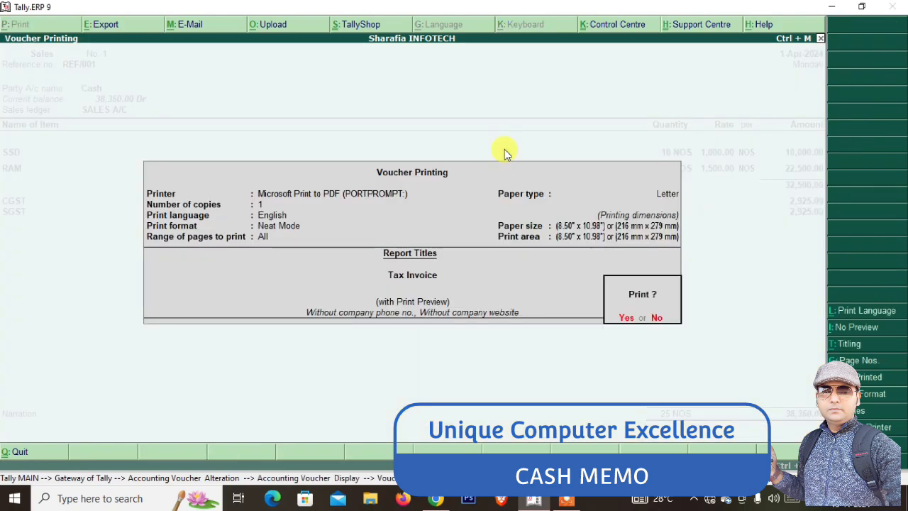
click(853, 346)
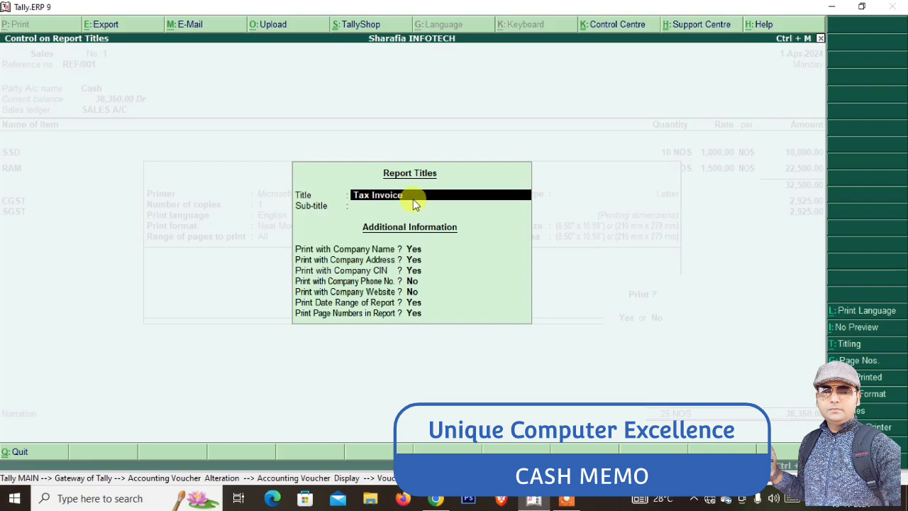
text(CASH MEMO)
key(Return)
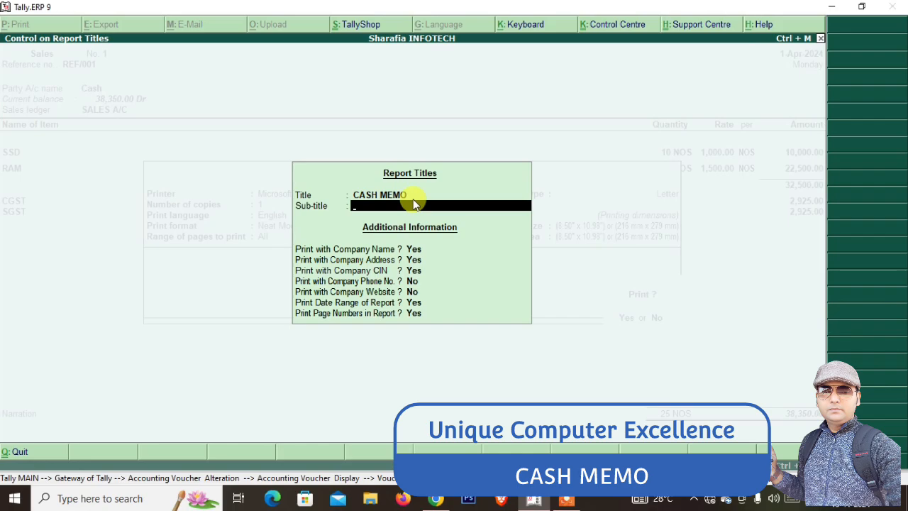
key(Return)
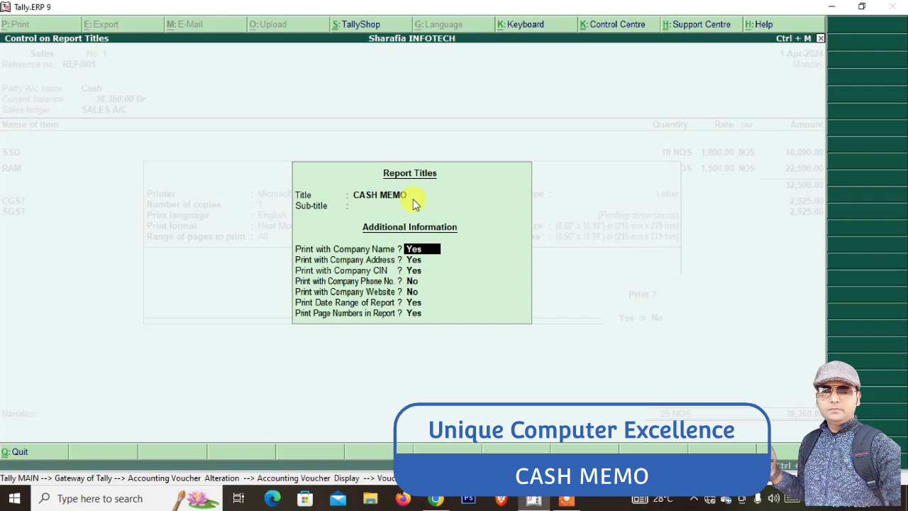
Keep company name, address and CIN, and set company phone and website printing to Yes
key(Return)
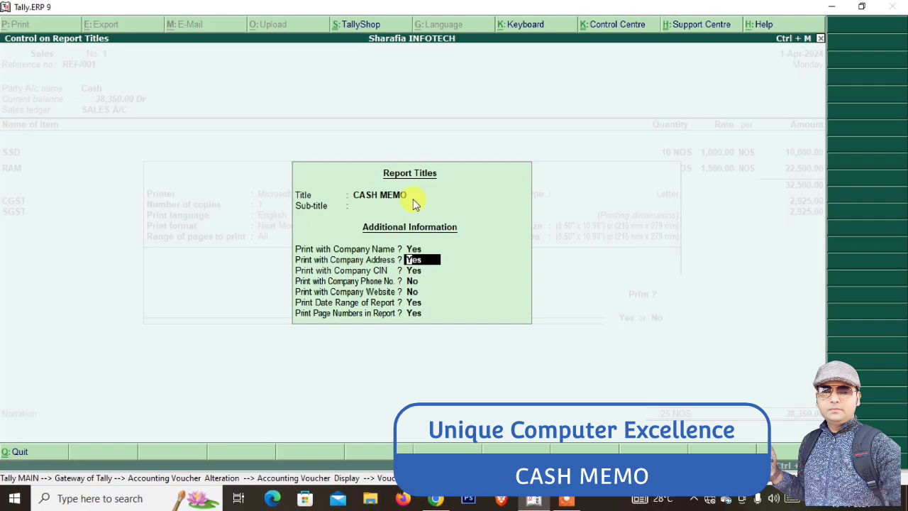
key(Return)
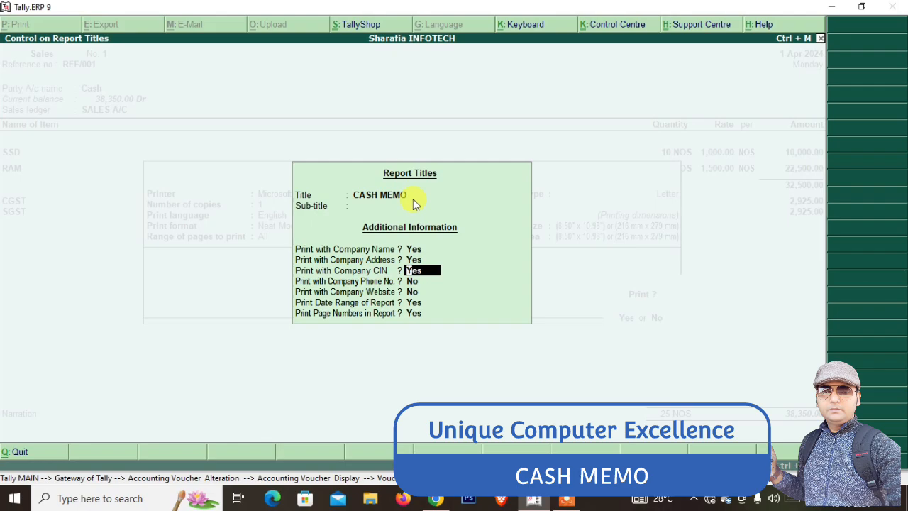
key(Return)
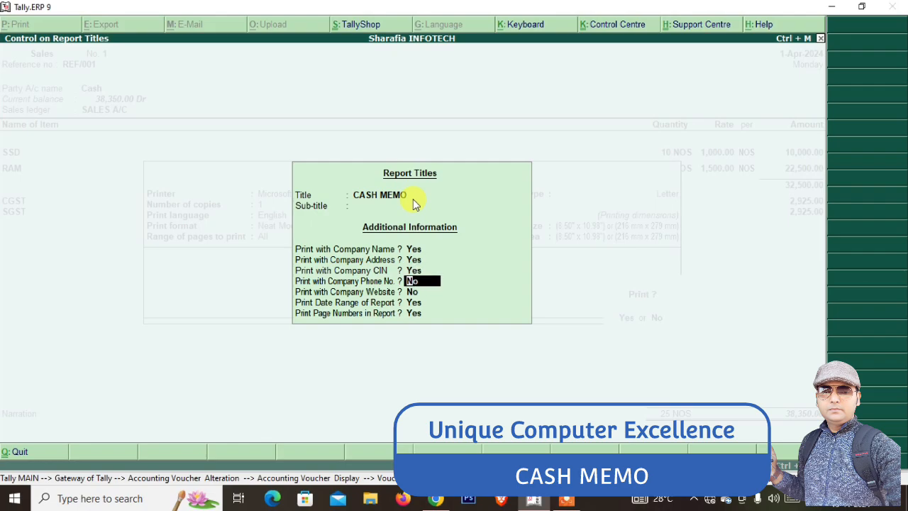
text(Y)
key(Return)
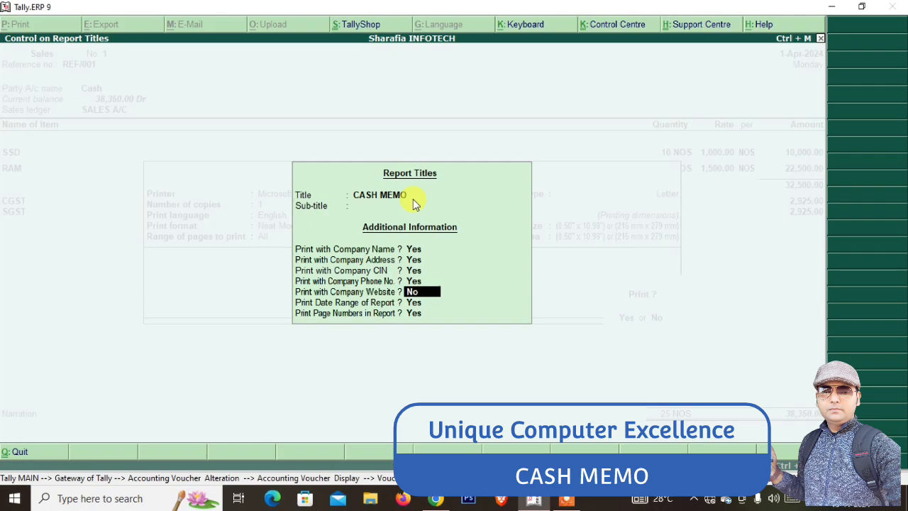
text(Y)
key(Return)
key(Return)
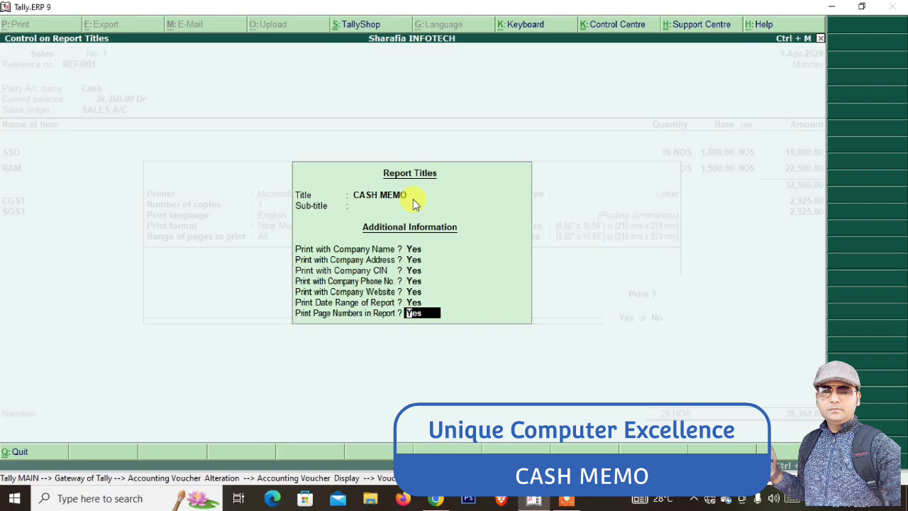
key(Return)
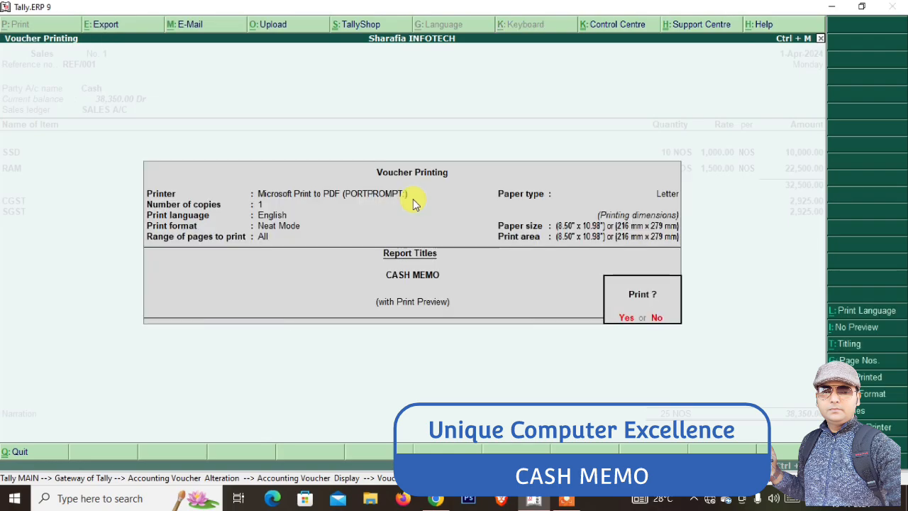
Enlarge and scroll the CASH MEMO preview for NAYAB INFOTECH, then return to voucher No. 1
key(Return)
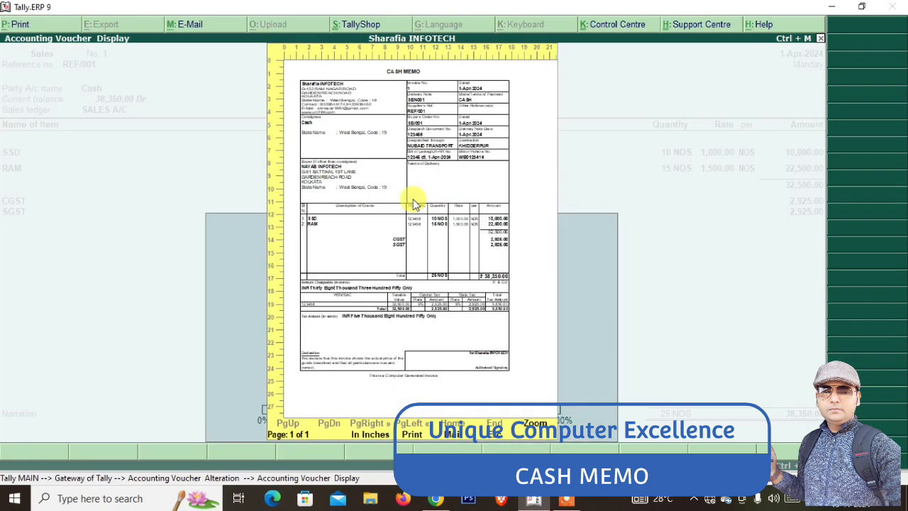
click(415, 204)
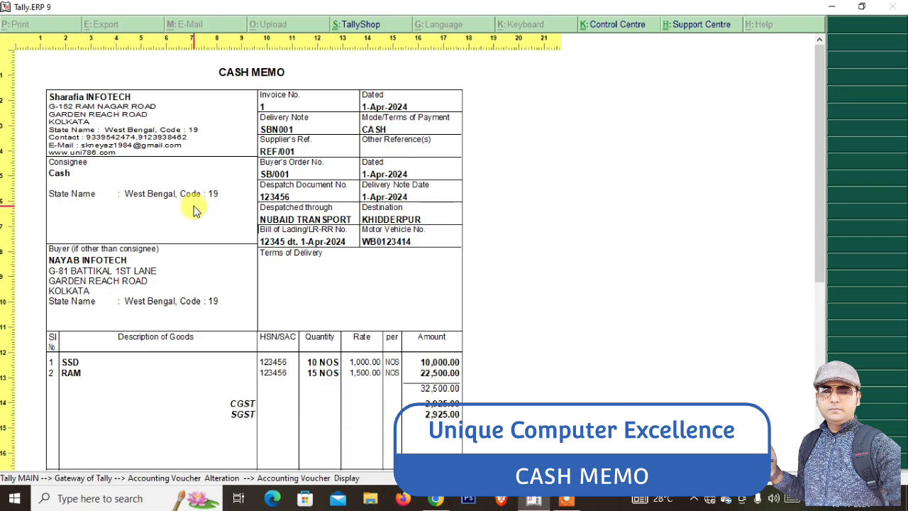
scroll(239, 319, down, 2)
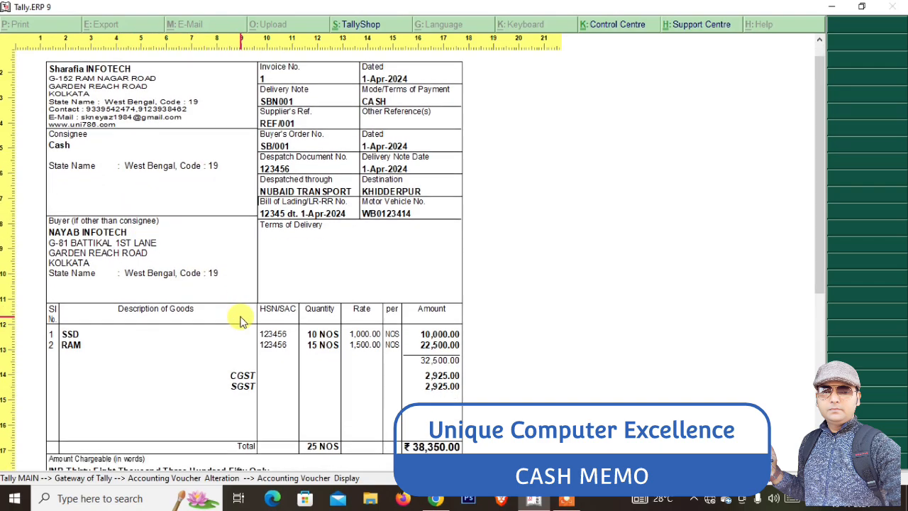
scroll(240, 321, up, 2)
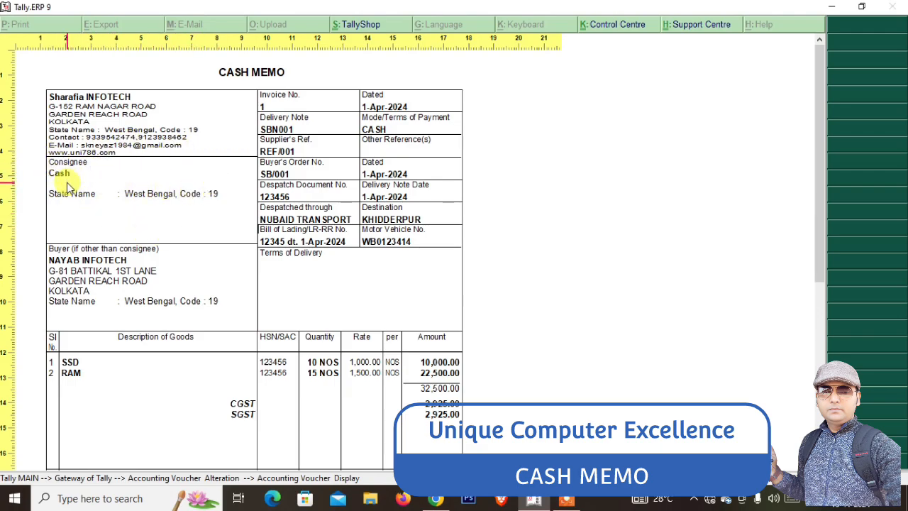
key(Escape)
Review the sales invoice configuration option for separate buyer and consignee details
key(Return)
key(Return)
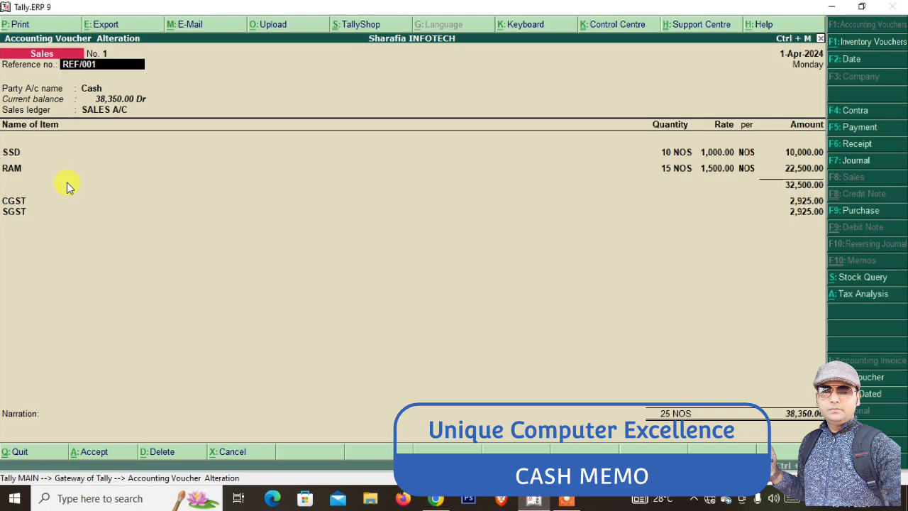
key(F12)
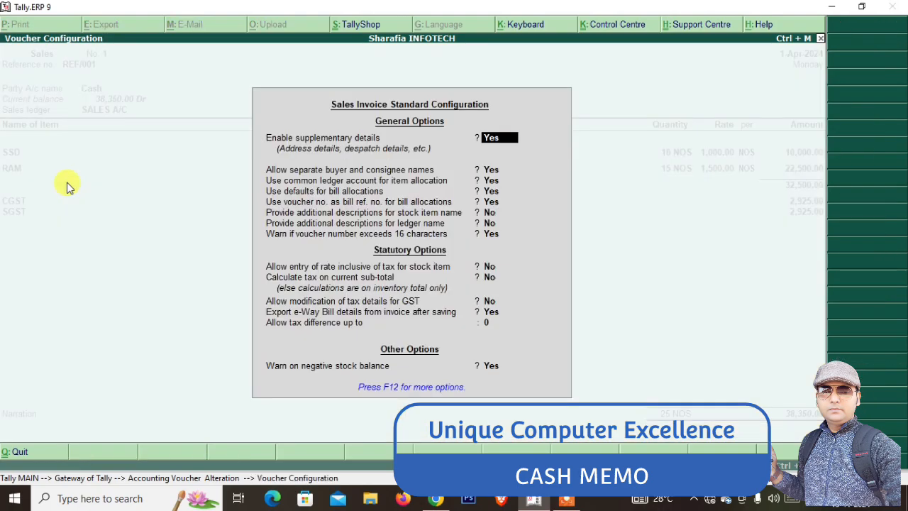
key(Return)
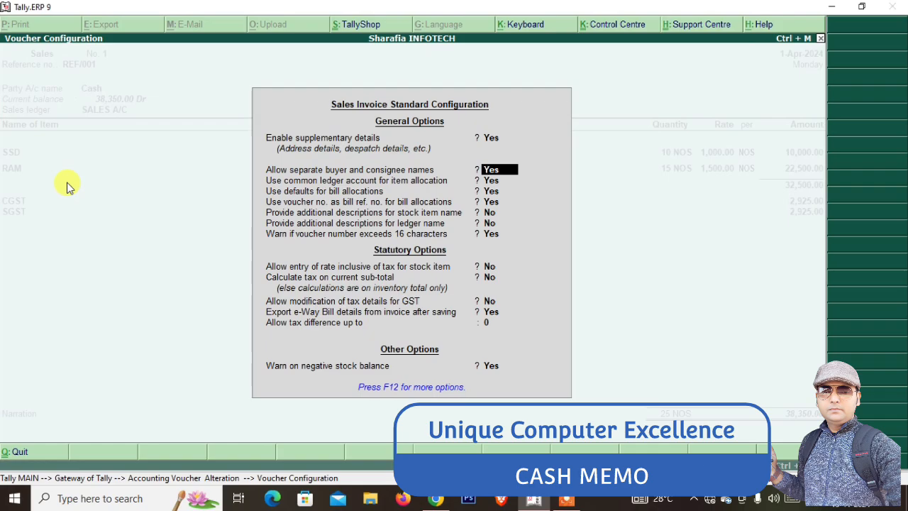
key(ctrl+a)
Confirm NAYAB INFOTECH in party details and save voucher No. 1, leaving blank voucher No. 2
key(Return)
key(Return)
key(Return)
key(Return)
key(Return)
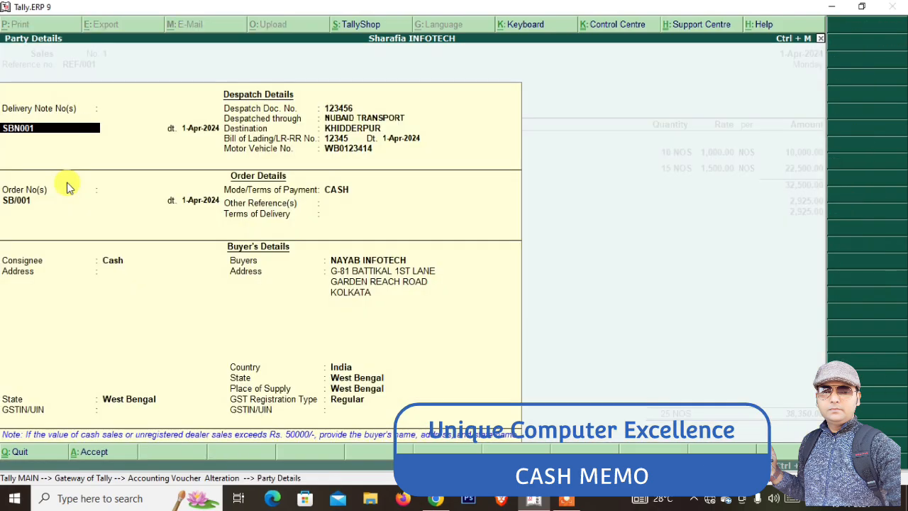
key(Return)
key(Return)
key(Return)
key(Return)
key(Return)
key(Return)
key(Return)
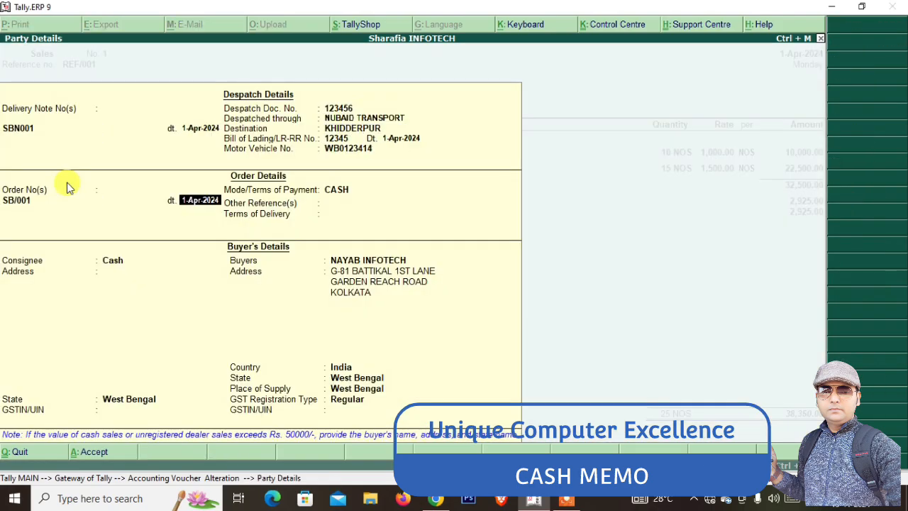
key(Return)
key(Return)
key(Return)
key(Return)
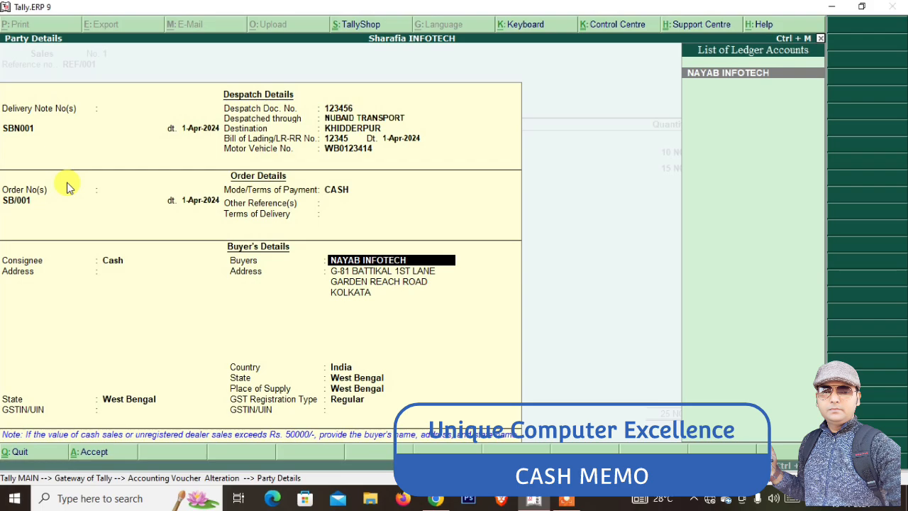
key(ctrl+a)
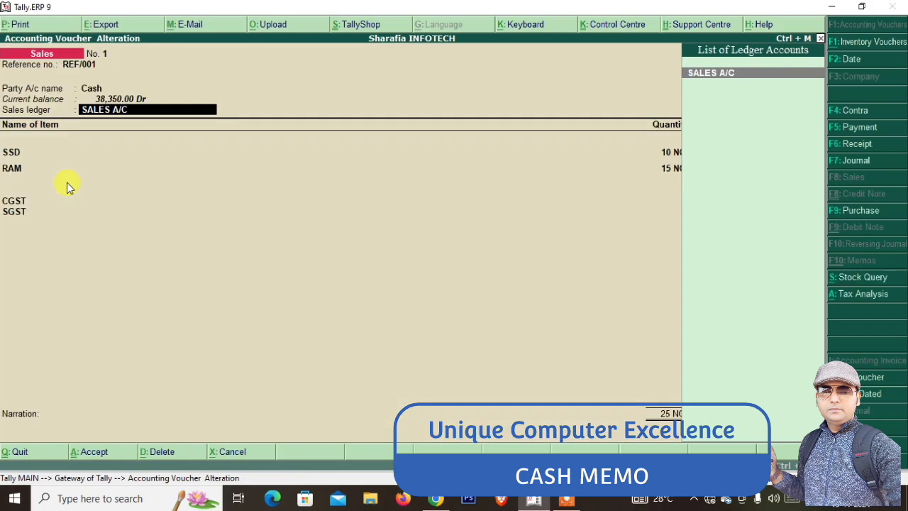
key(ctrl+a)
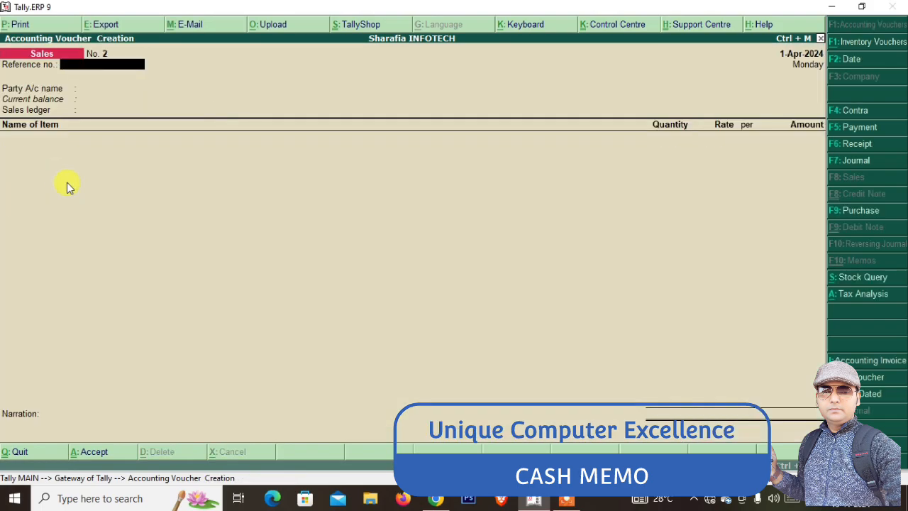
Quit to the Gateway of Tally and open the Balance Sheet in detailed view
key(Escape)
key(Return)
key(Down)
key(Down)
key(Down)
key(Down)
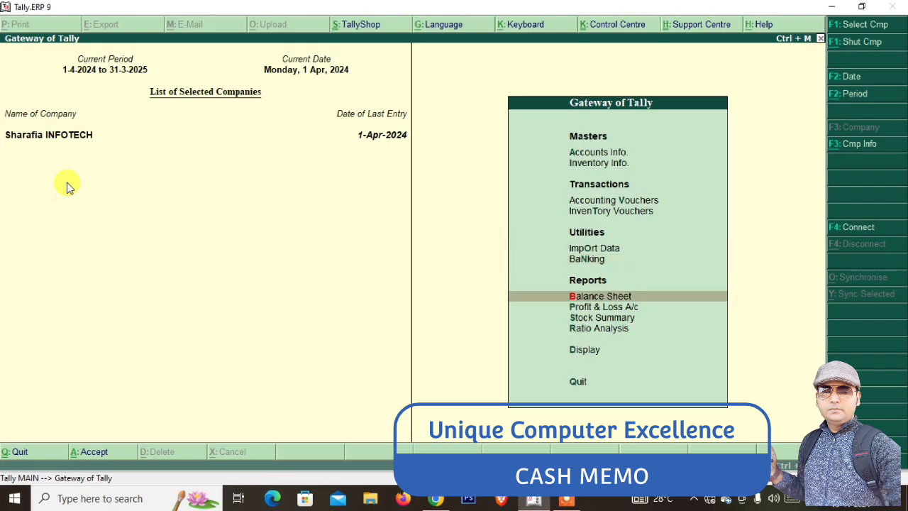
key(Return)
key(alt+F1)
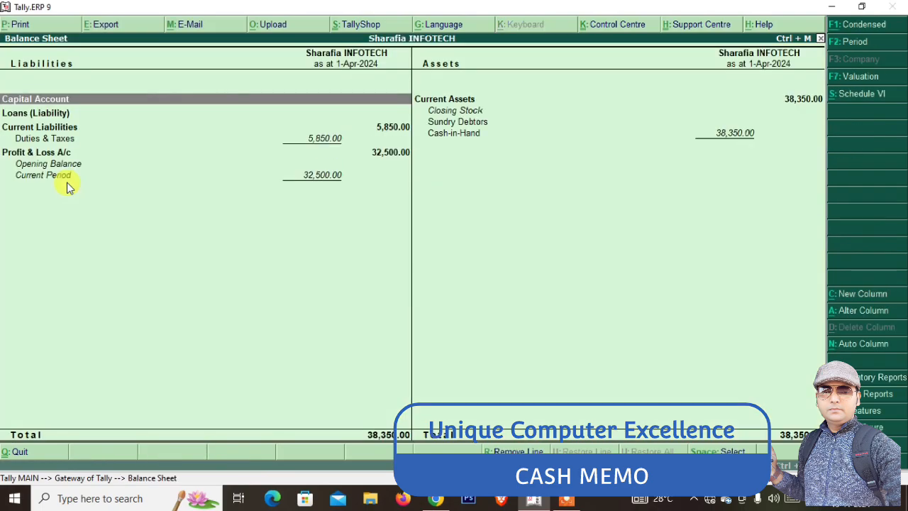
Drill into Cash-in-Hand and the Cash ledger to verify 38,350.00, then back out
key(Right)
key(Down)
key(Down)
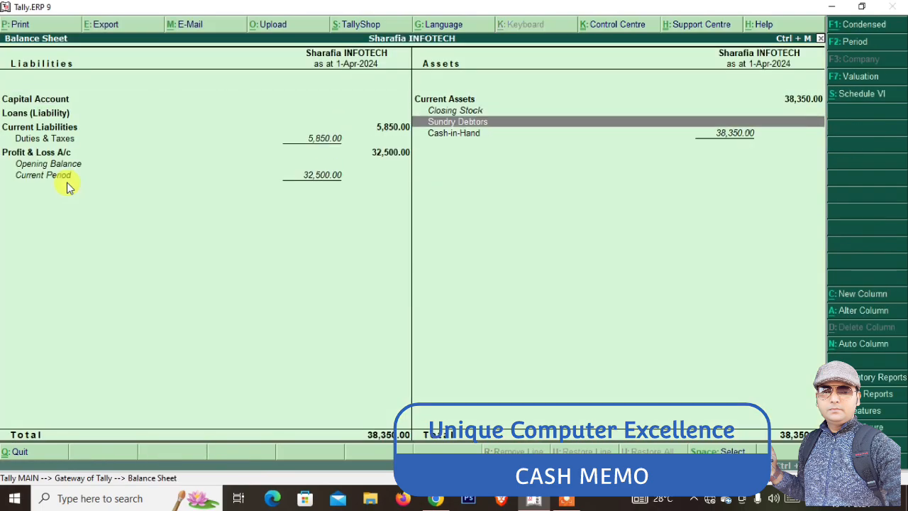
key(Down)
key(Up)
key(Down)
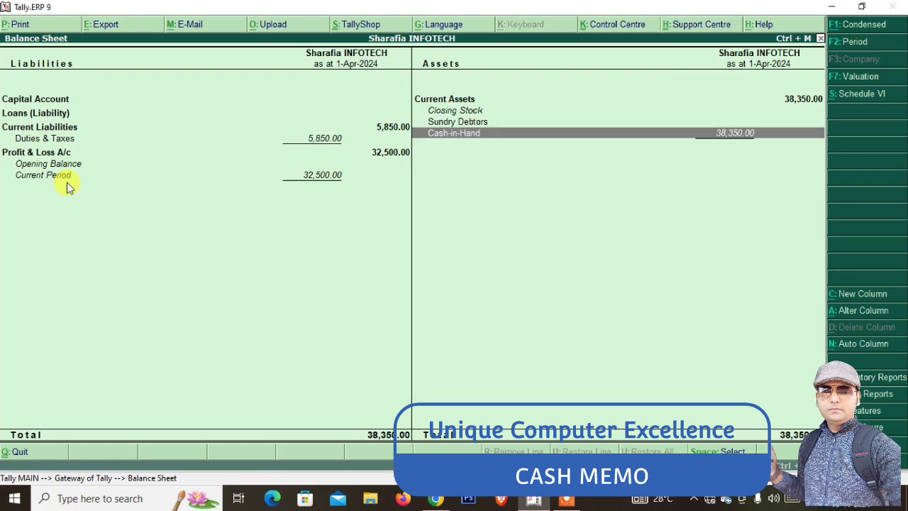
key(Up)
key(Down)
key(Up)
key(Down)
key(Return)
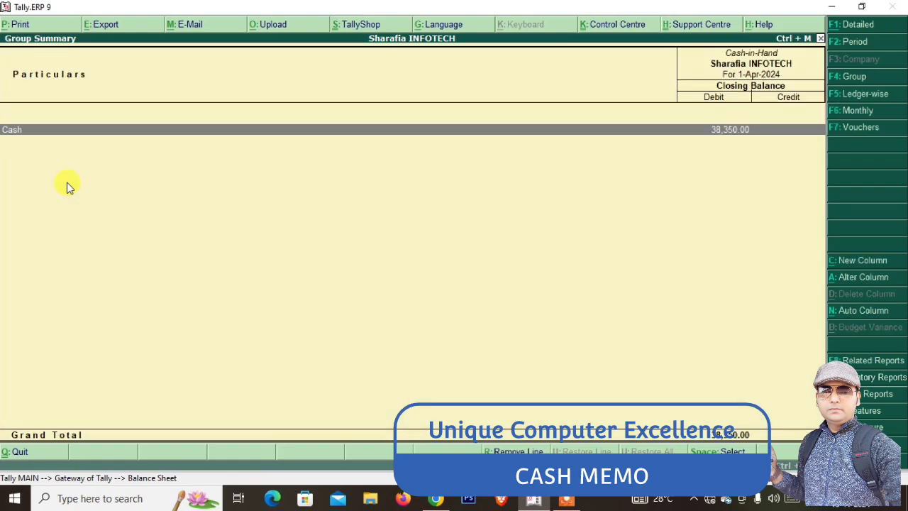
key(Return)
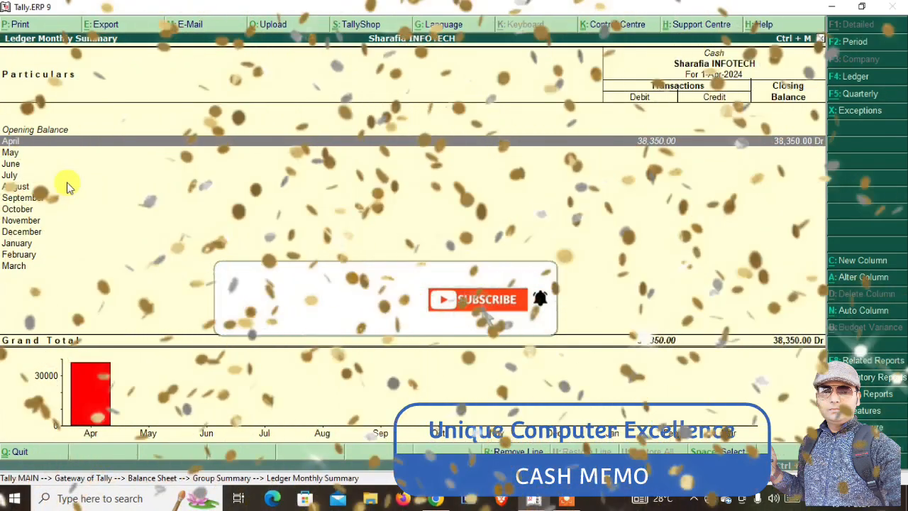
key(Escape)
key(Escape)
key(Escape)
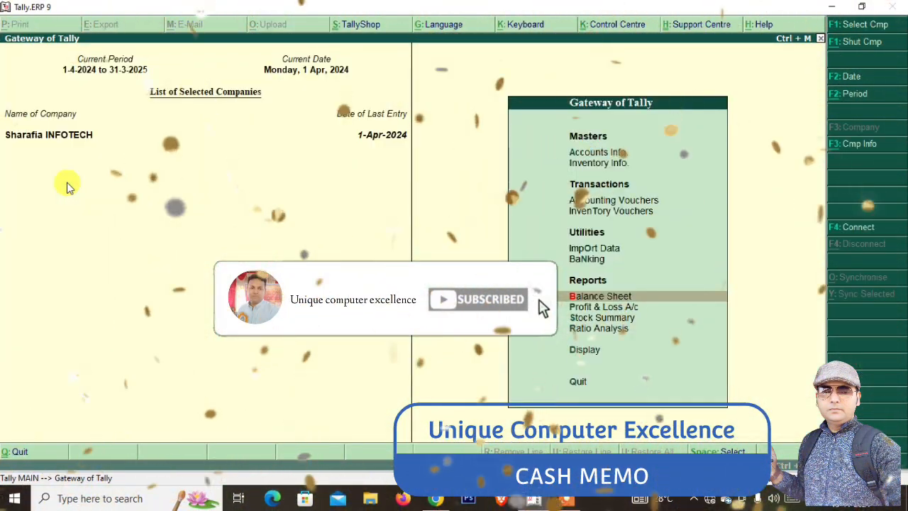